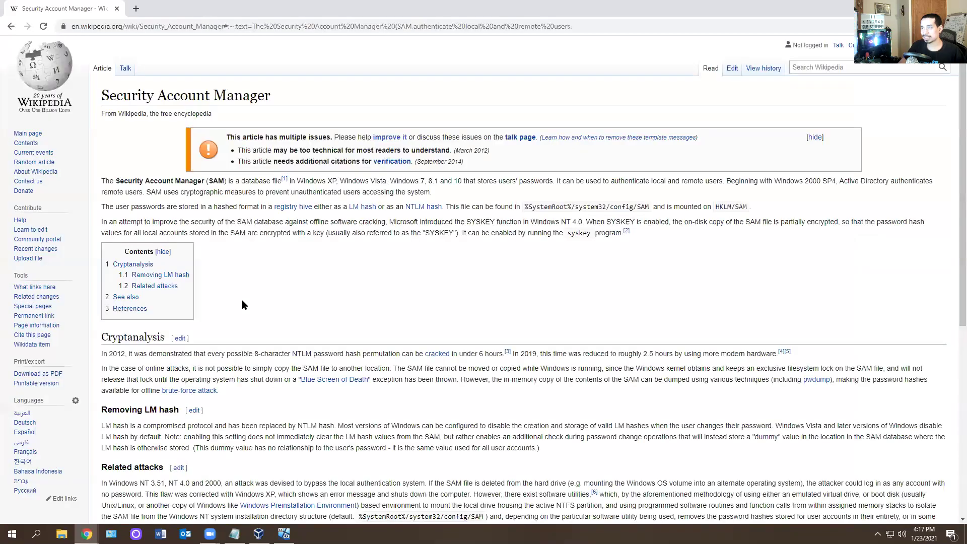
- Read the opening paragraph of the Security Account Manager article about where Windows stores users' passwords
left_click_drag(234, 184, 497, 181)
left_click(523, 182)
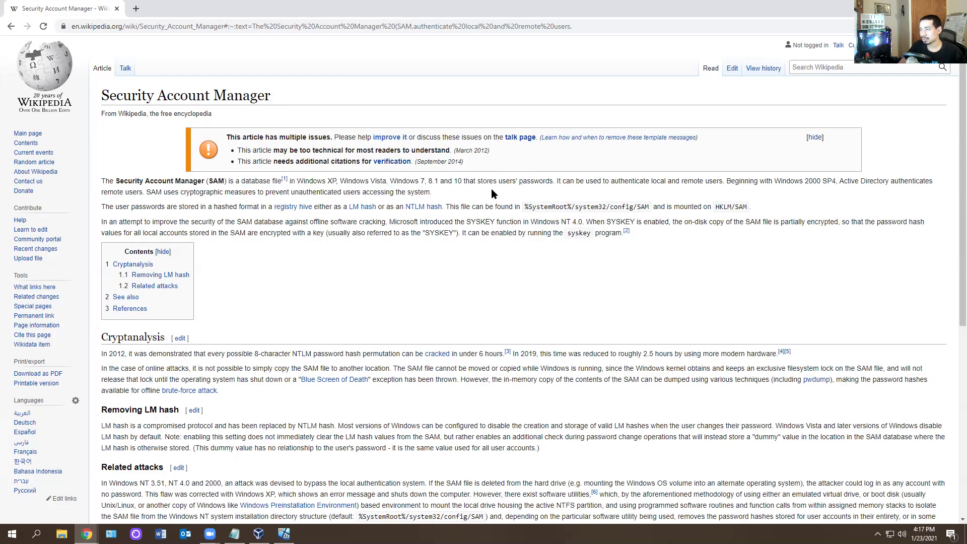
left_click_drag(421, 193, 89, 180)
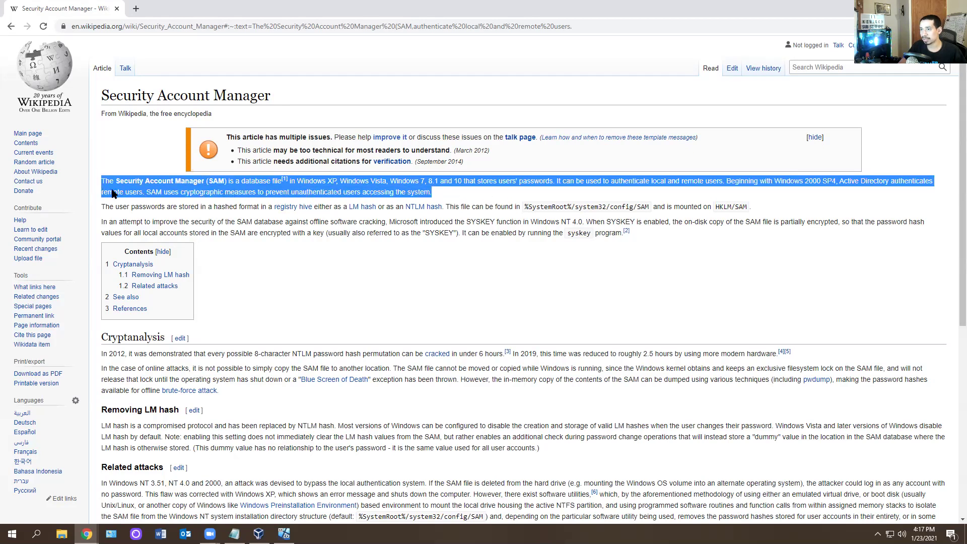
left_click(245, 182)
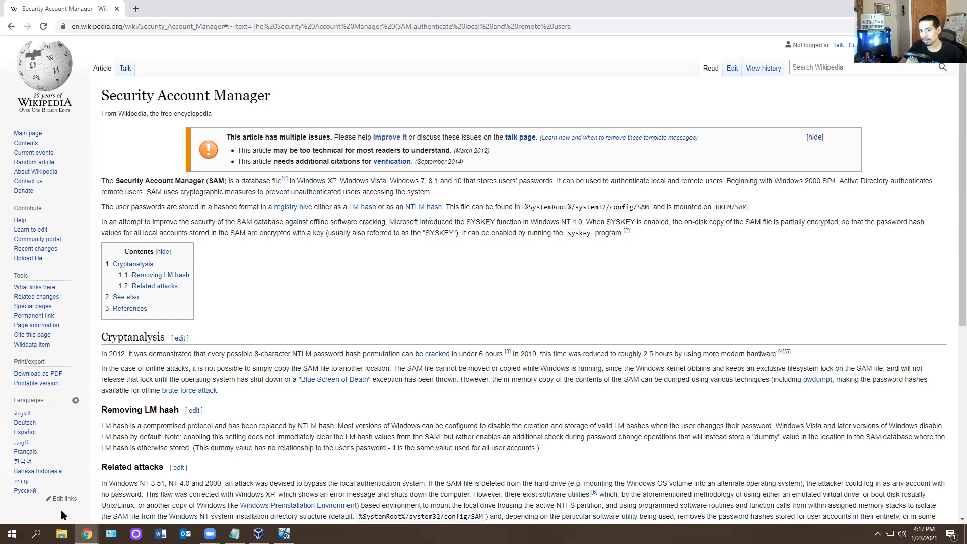
- Switch to File Explorer and browse to C:\Windows\System32\config to locate the SAM file
left_click(62, 533)
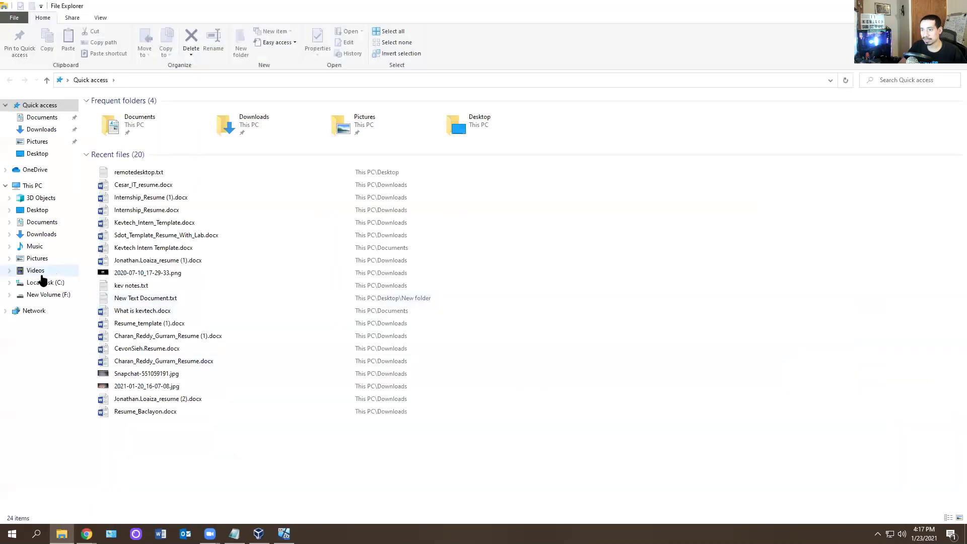
left_click(42, 282)
left_click(120, 313)
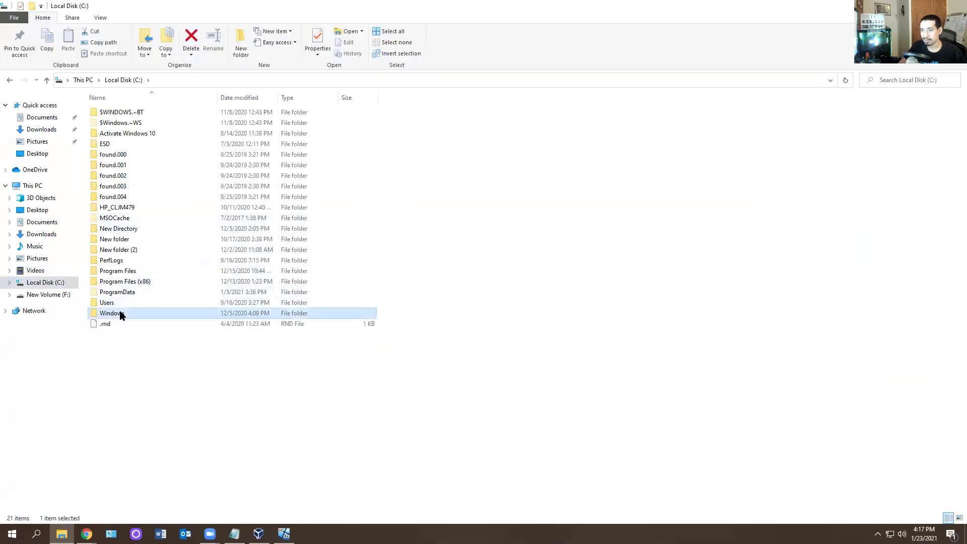
double_click(120, 314)
scroll(138, 217, "down", 15)
scroll(141, 308, "down", 2)
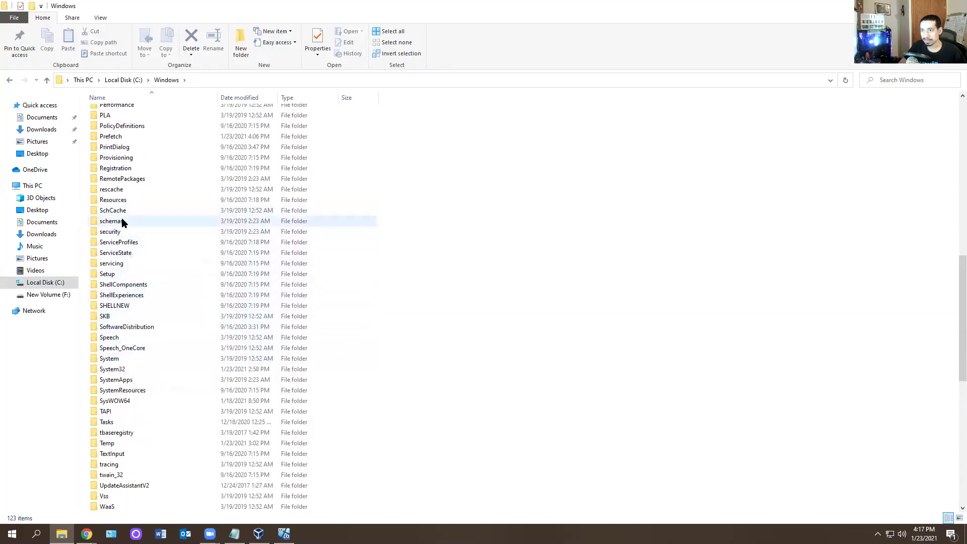
double_click(125, 368)
scroll(151, 237, "down", 2)
left_click(117, 338)
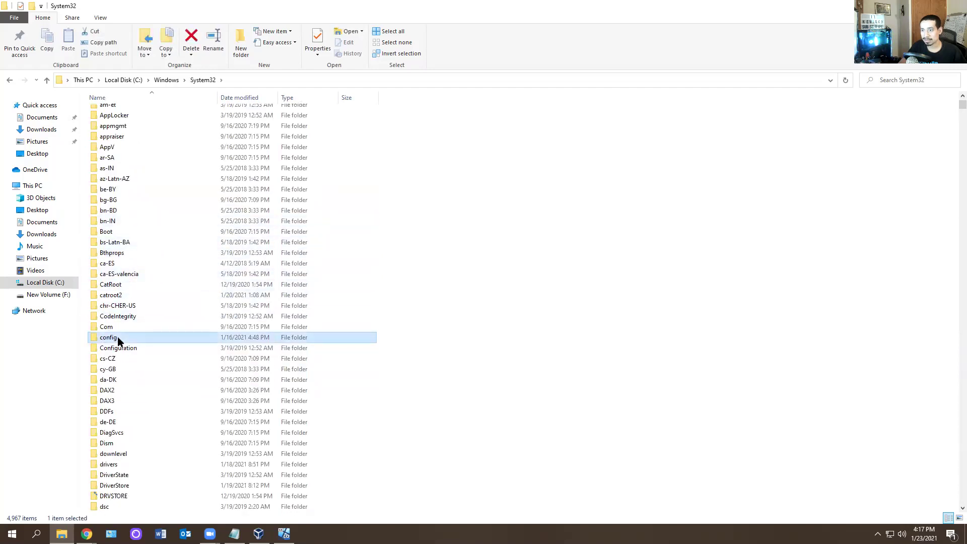
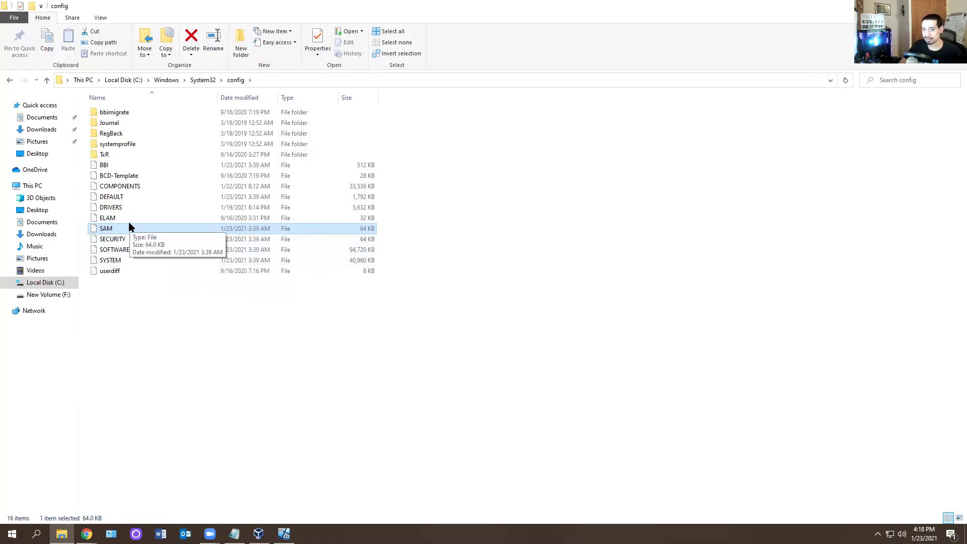
- Switch back to the Wikipedia article in Chrome and read the sentence about authenticating local and remote users
key("alt+Tab")
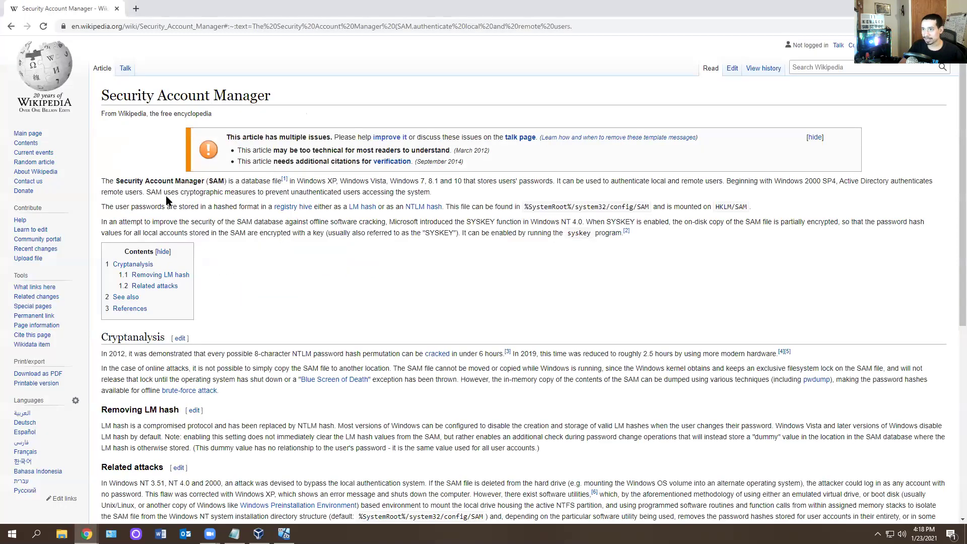
left_click_drag(433, 180, 718, 181)
double_click(537, 184)
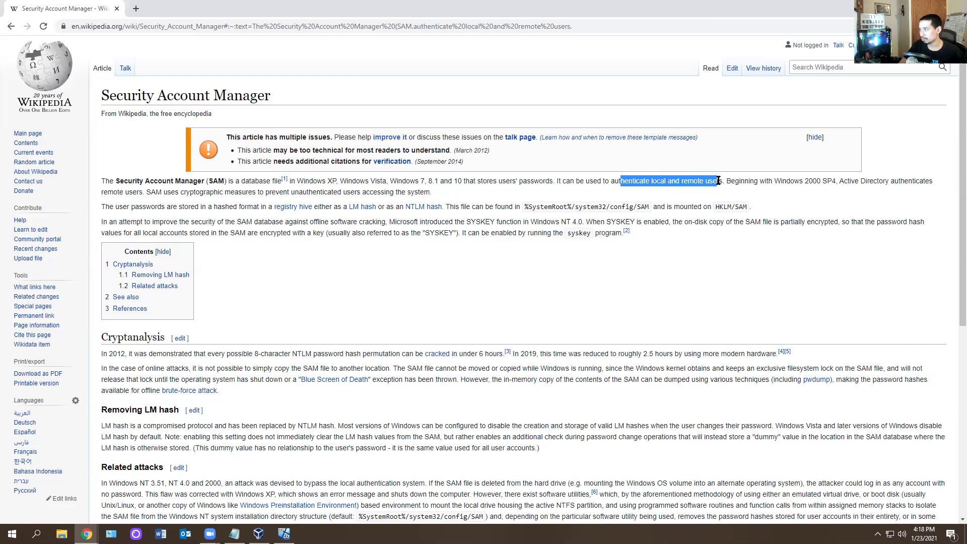
left_click(560, 208)
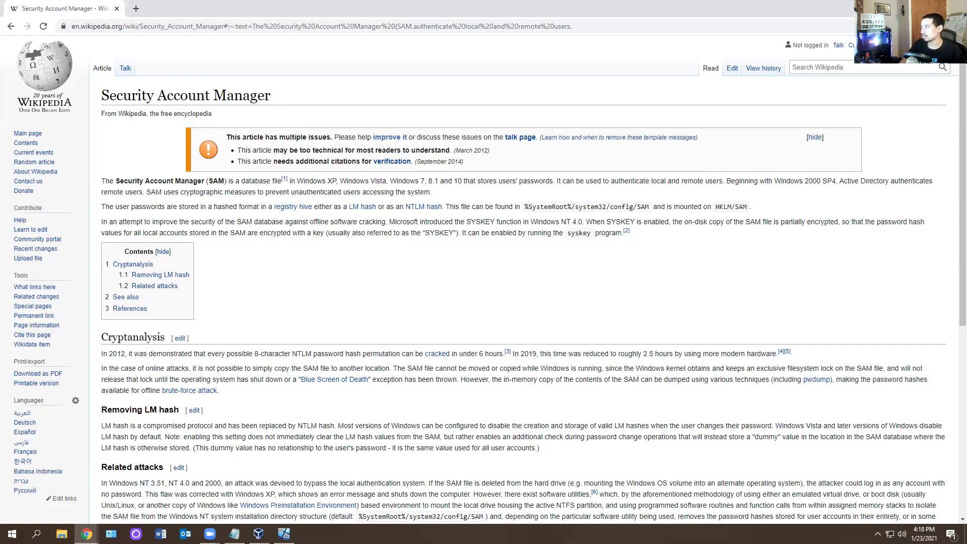
- Switch to the Hiren's BootCD PE download page and review its list of included tools, including the password tools
left_click(907, 7)
left_click(87, 533)
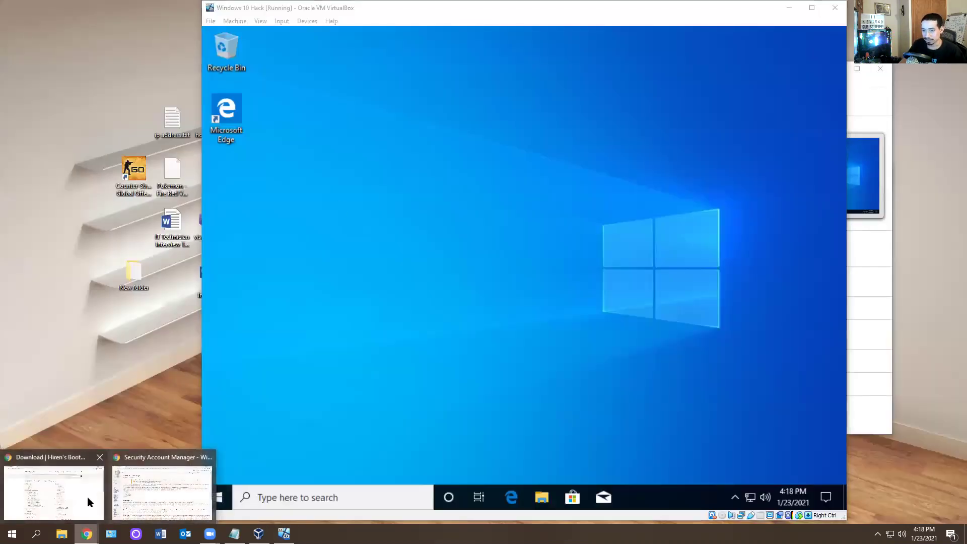
left_click(88, 501)
scroll(231, 252, "down", 6)
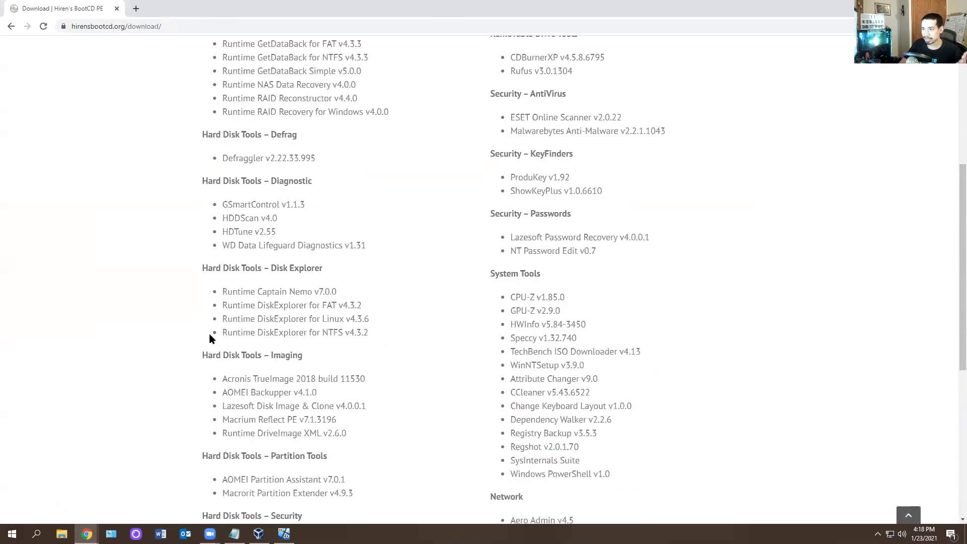
scroll(210, 334, "down", 1)
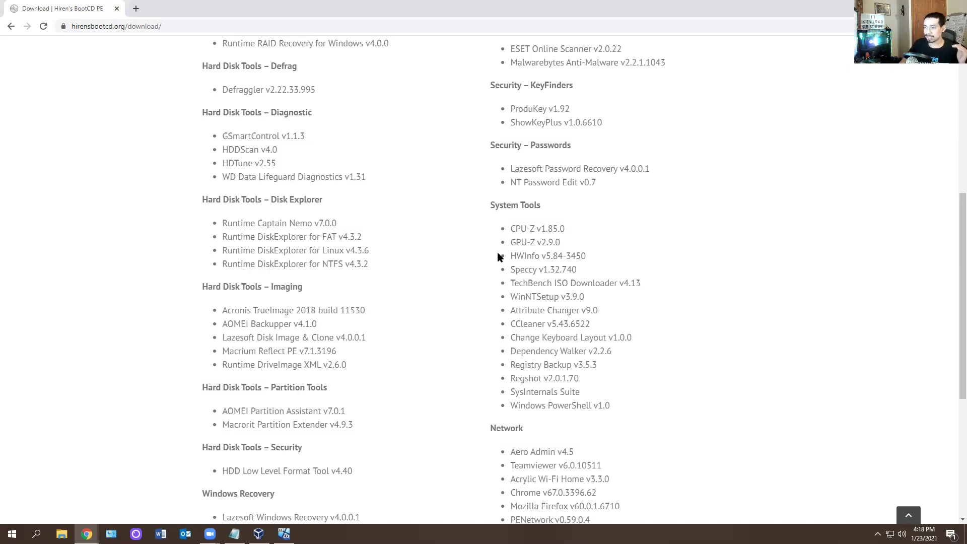
scroll(180, 242, "up", 7)
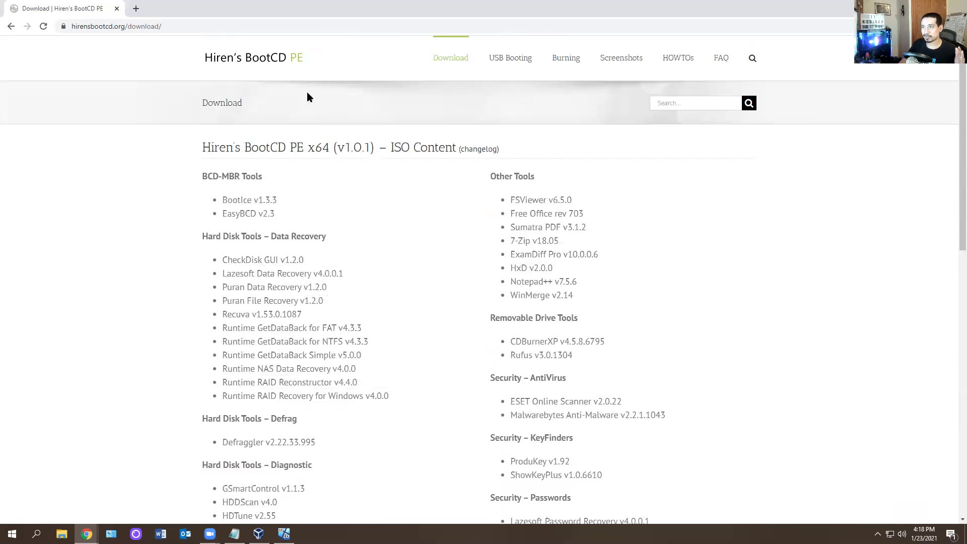
- Review the USB Booting instructions for Hiren's BootCD PE, and return to the Download page
left_click(503, 63)
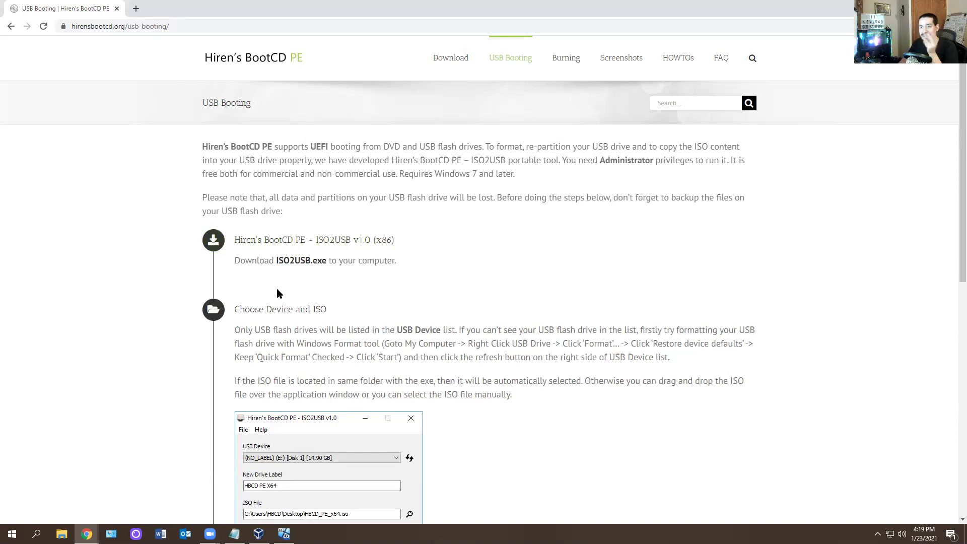
scroll(275, 290, "down", 9)
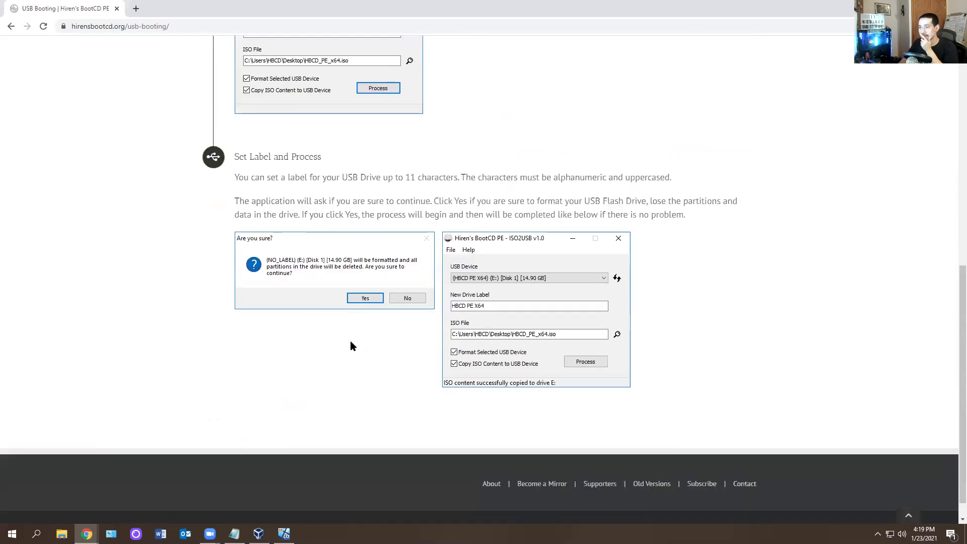
scroll(359, 385, "up", 1)
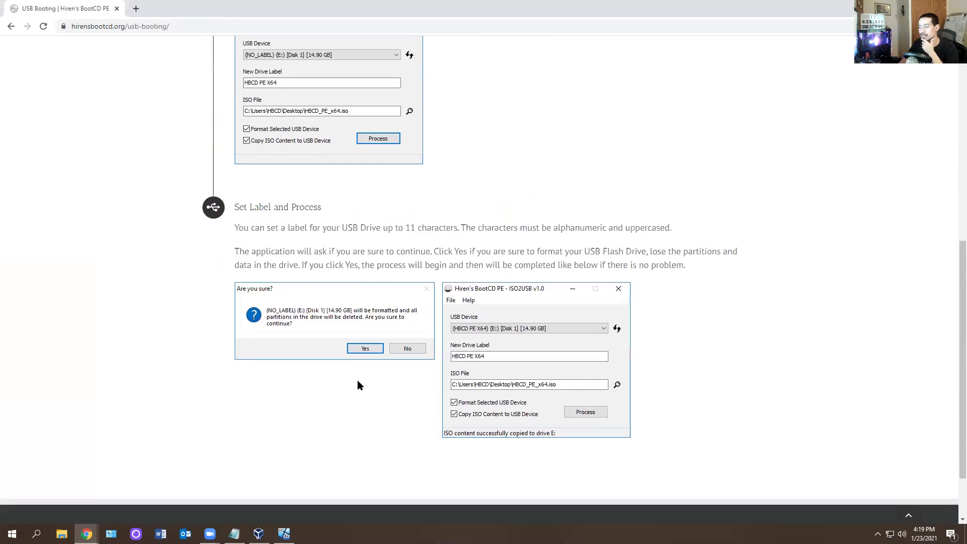
scroll(315, 369, "up", 8)
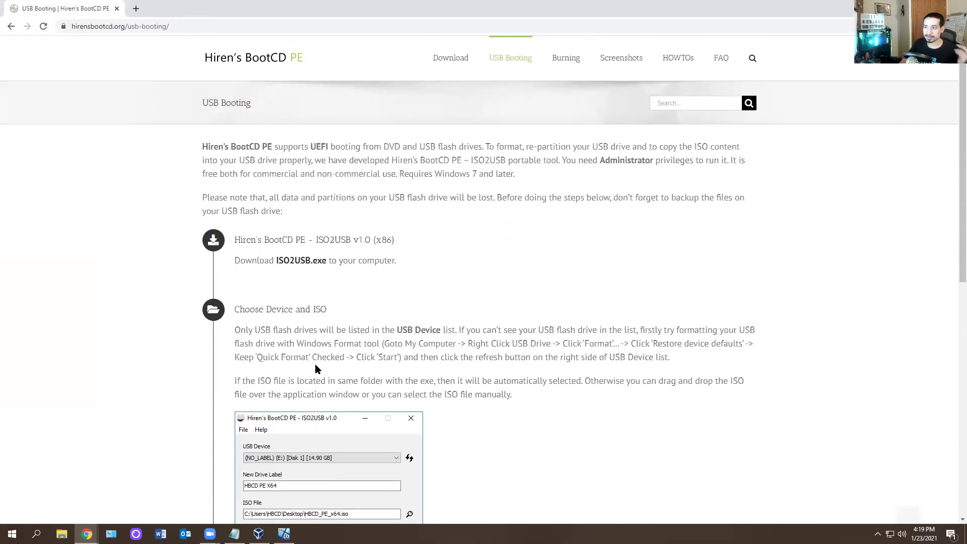
left_click(446, 63)
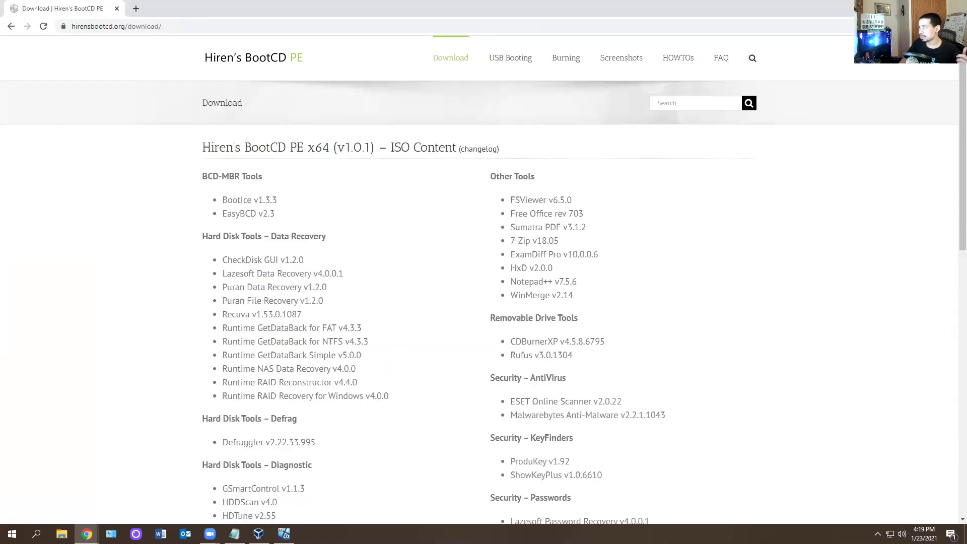
- Switch to the Windows 10 Hack virtual machine, check the signed-in user in Task Manager, and close Task Manager
left_click(897, 7)
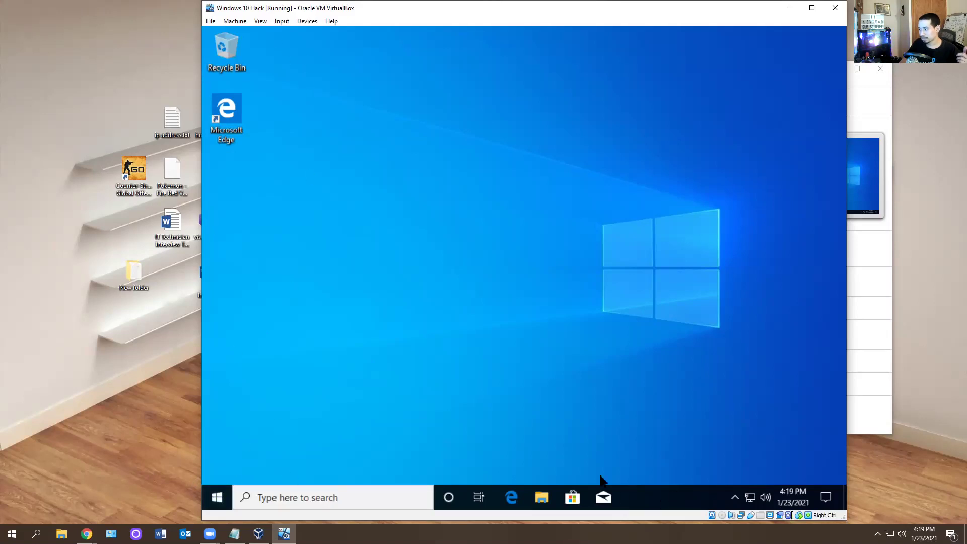
right_click(662, 499)
left_click(672, 431)
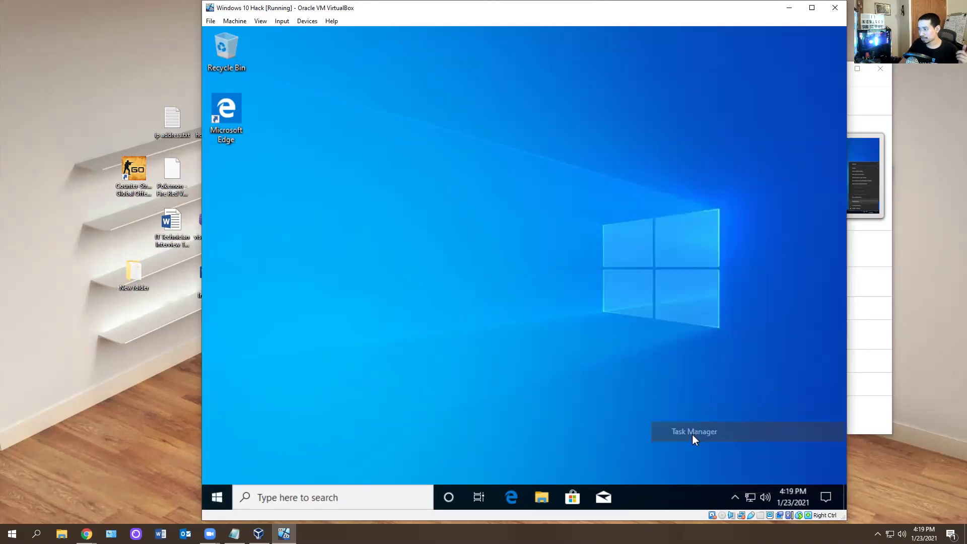
left_click(267, 289)
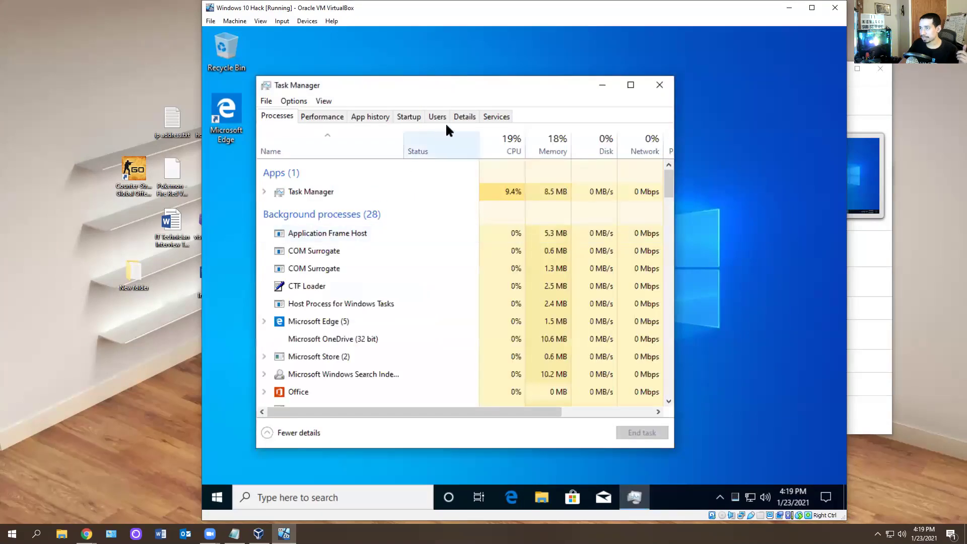
left_click(437, 117)
left_click(308, 170)
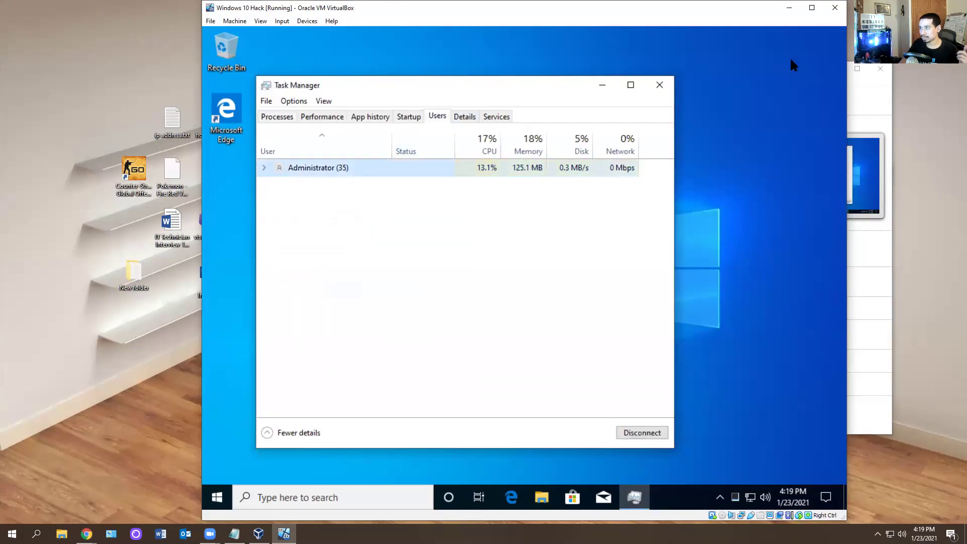
left_click(660, 85)
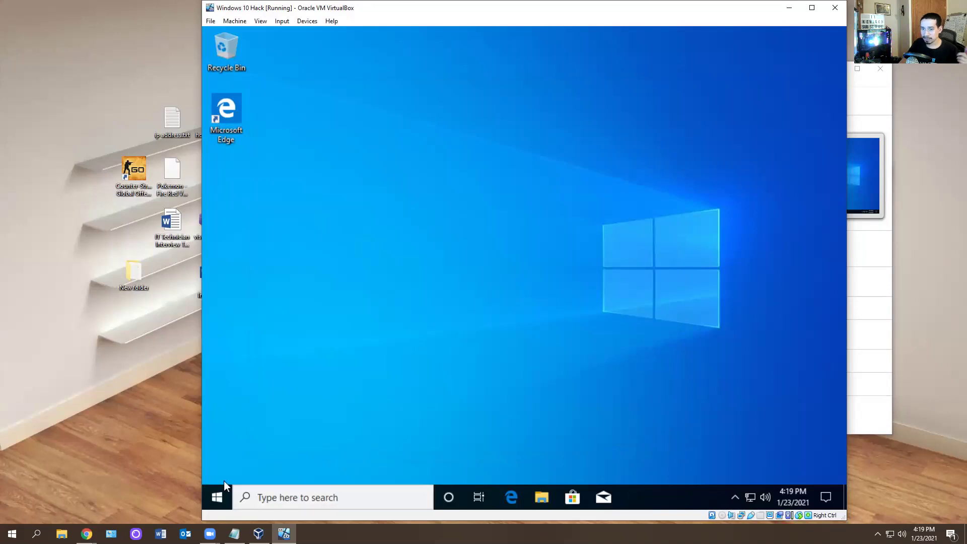
right_click(218, 497)
mouse_move(307, 458)
left_click(561, 306)
- Send Ctrl-Alt-Del to the virtual machine and open the Change a password form for the Administrator account
left_click(282, 21)
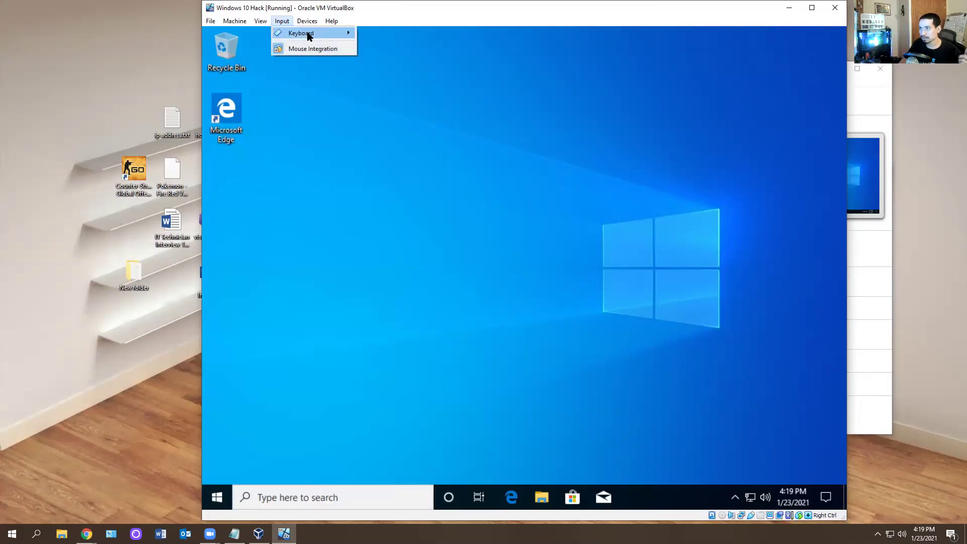
mouse_move(308, 32)
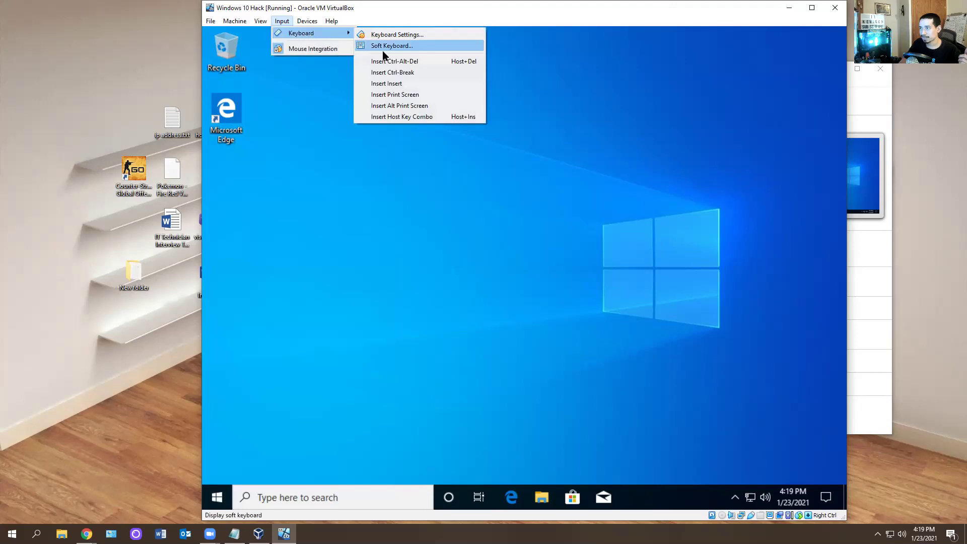
left_click(412, 63)
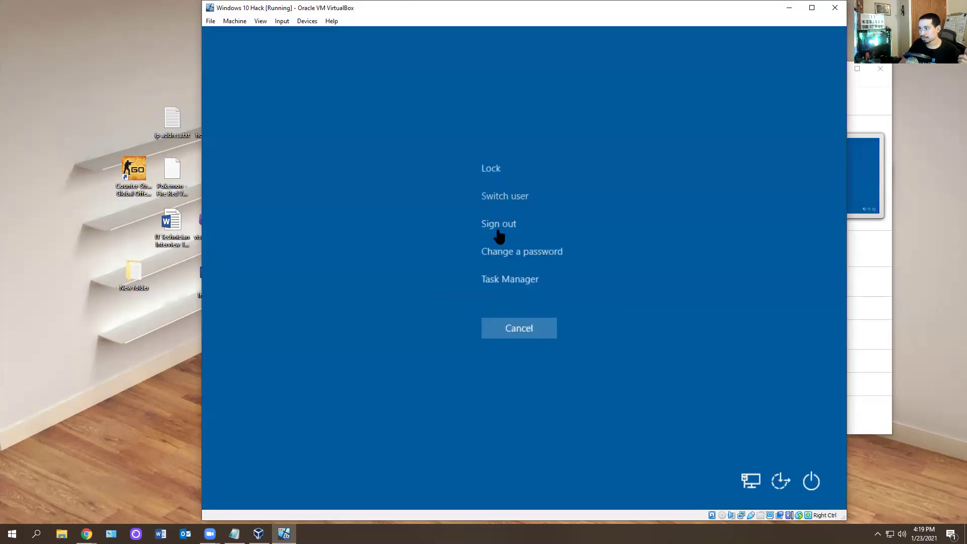
left_click(506, 252)
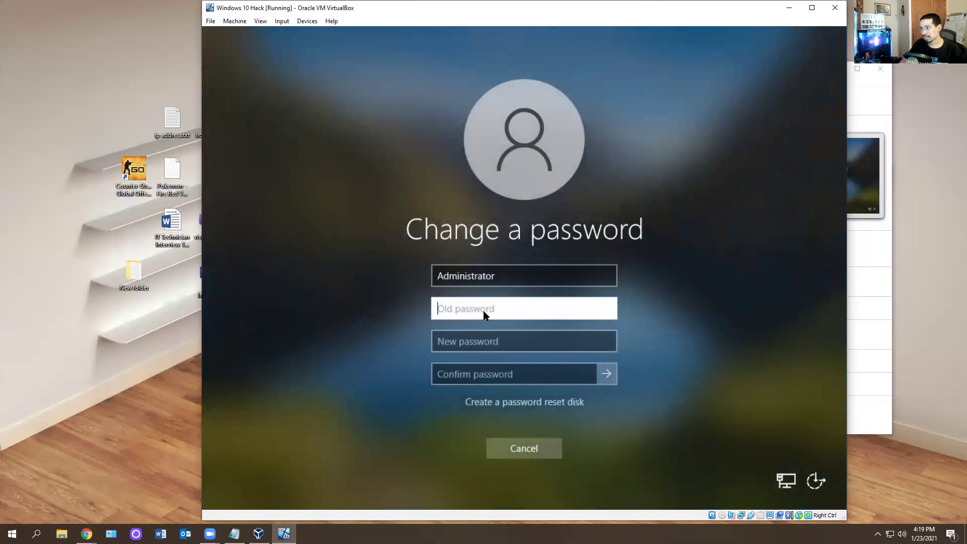
- Change the Administrator password by entering the old password, the new password and its confirmation
type("*******")
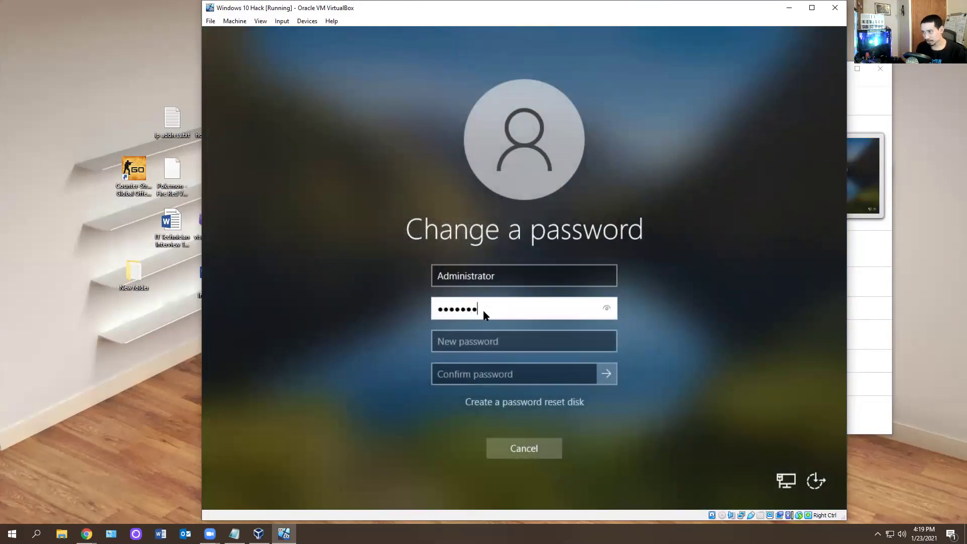
type("*")
key("Tab")
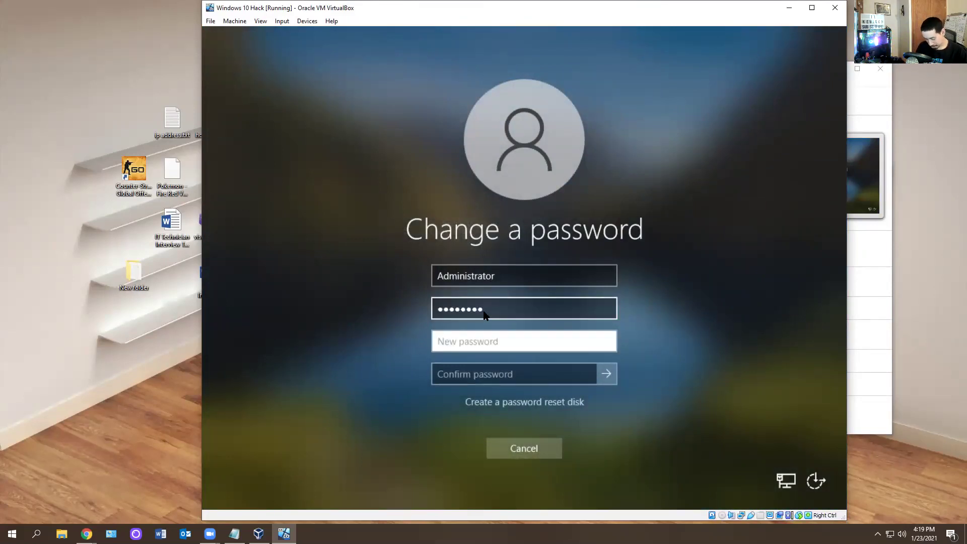
type("*******")
key("BackSpace")
key("BackSpace")
key("BackSpace")
key("BackSpace")
key("BackSpace")
key("BackSpace")
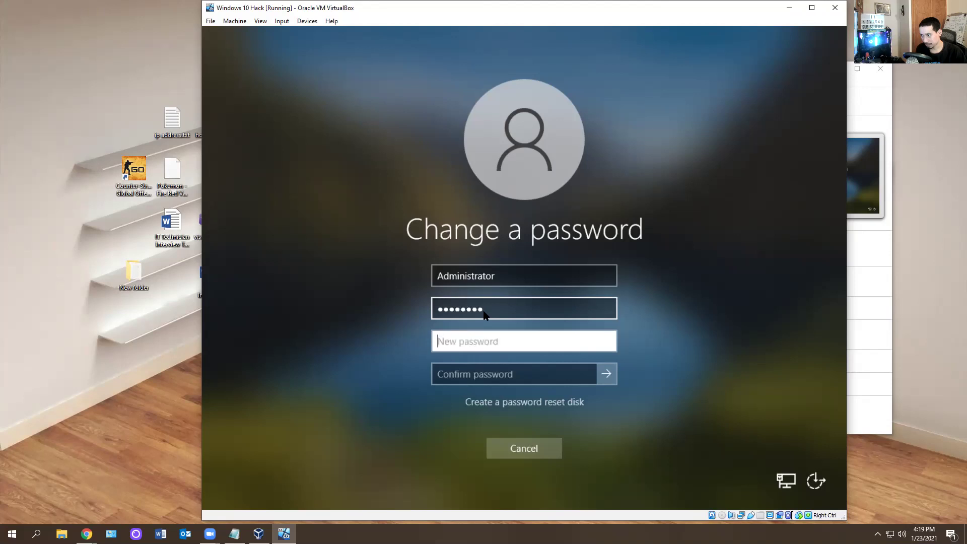
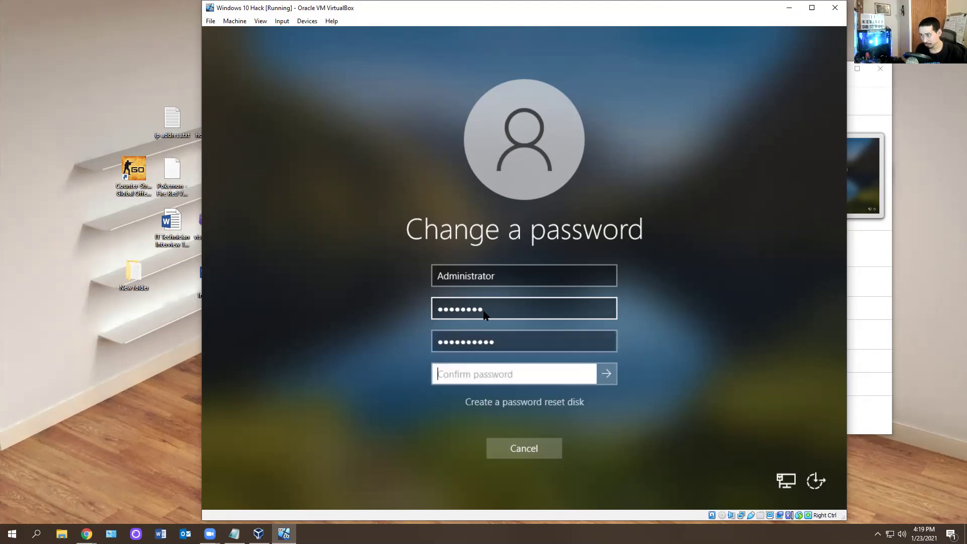
type("***********")
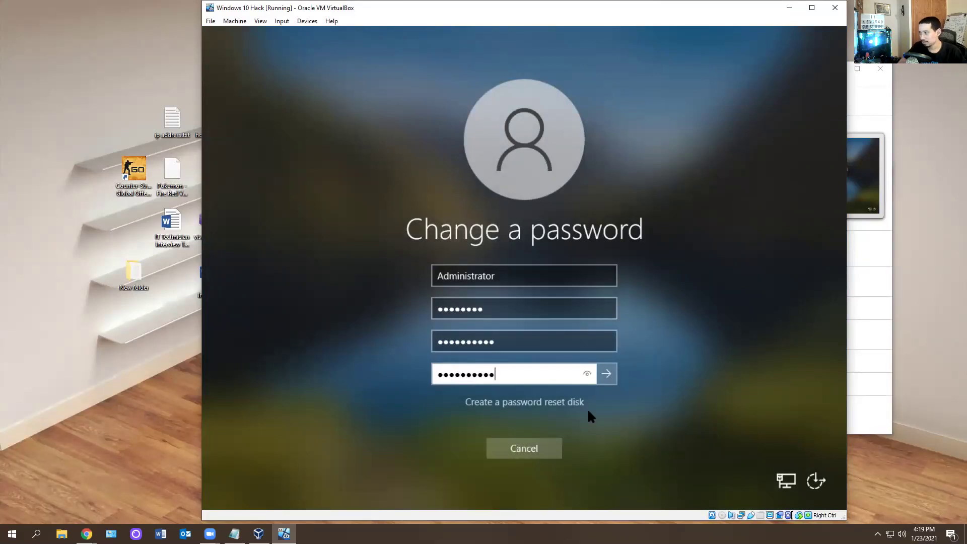
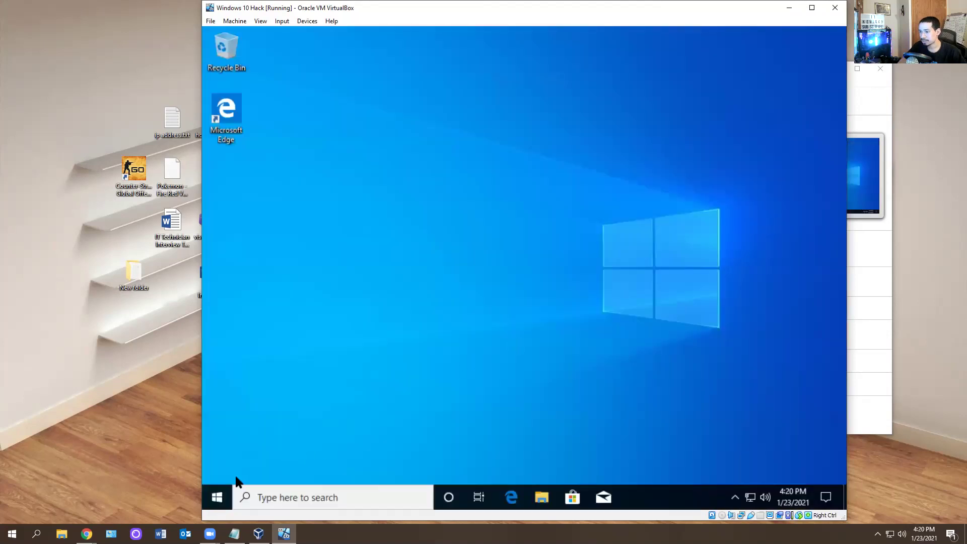
left_click(216, 497)
right_click(224, 499)
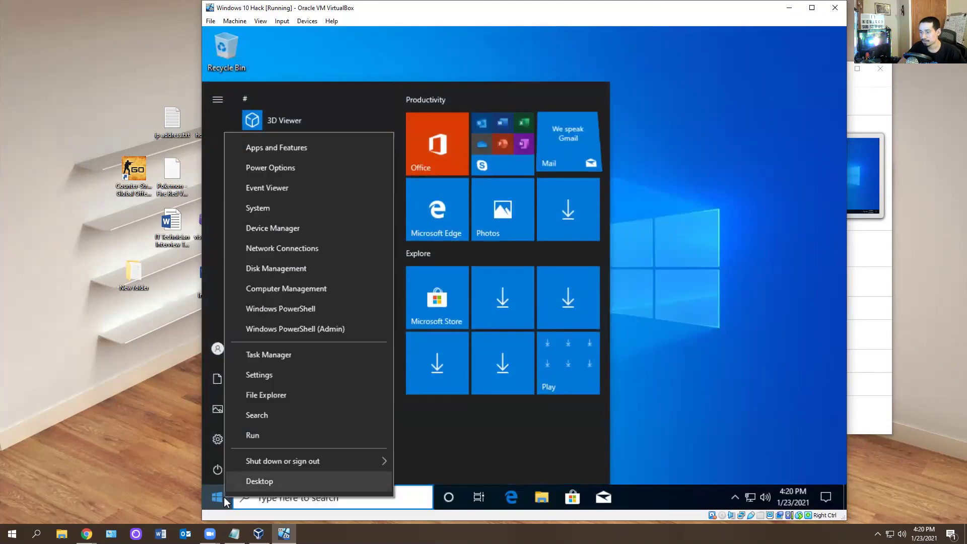
left_click(309, 37)
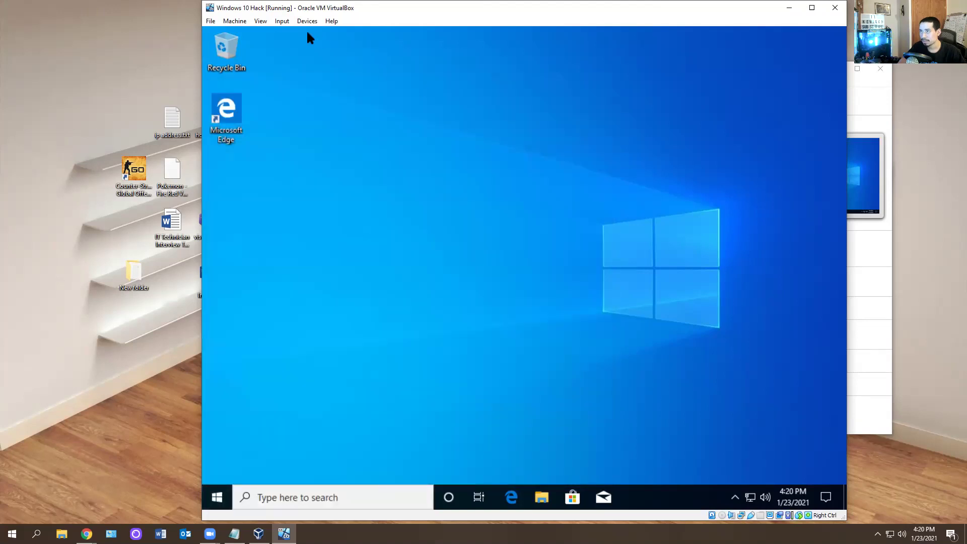
- Send Ctrl-Alt-Del to the virtual machine, lock the session, and bring up the Administrator sign-in screen
left_click(282, 21)
mouse_move(302, 32)
left_click(380, 62)
left_click(491, 170)
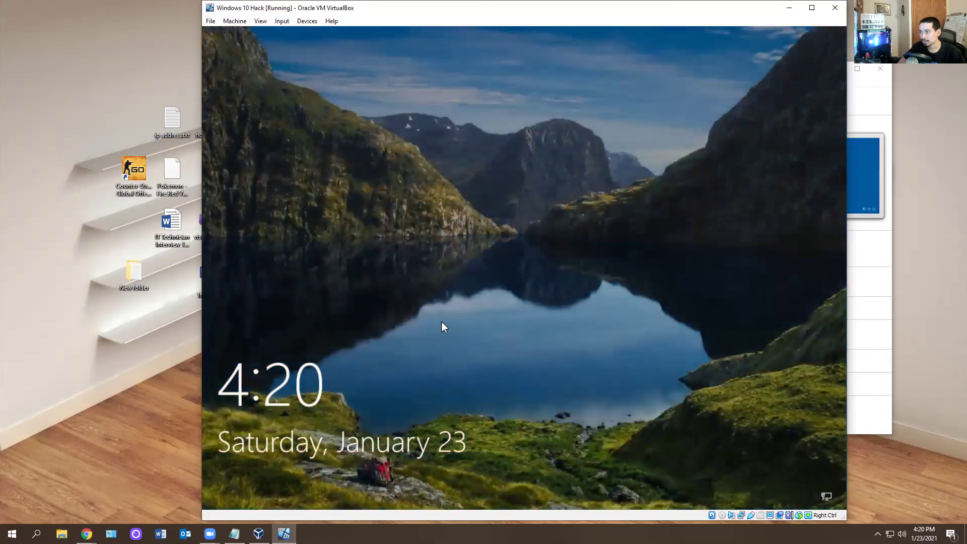
left_click_drag(441, 321, 463, 5)
left_click_drag(418, 328, 462, 31)
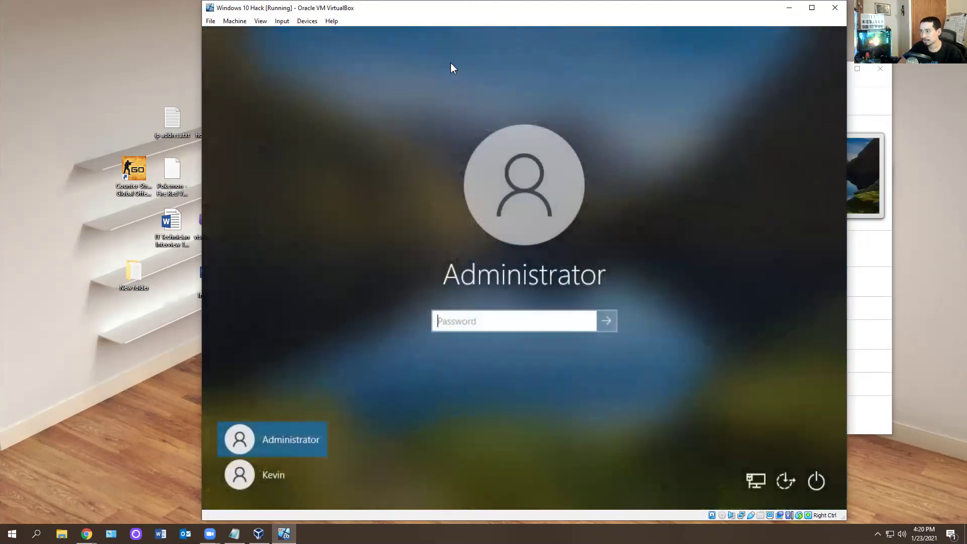
- Sign in to the Administrator account by entering the account password, clearing the first entry and retyping it
type("•••")
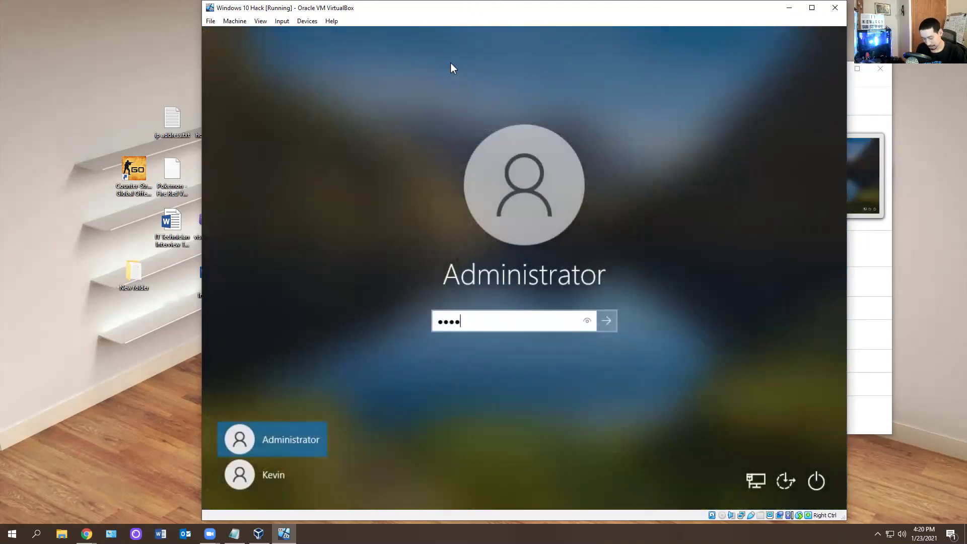
type("•••")
key("BackSpace")
key("BackSpace")
key("BackSpace")
key("BackSpace")
key("BackSpace")
key("BackSpace")
type("•••••••••••")
key("Return")
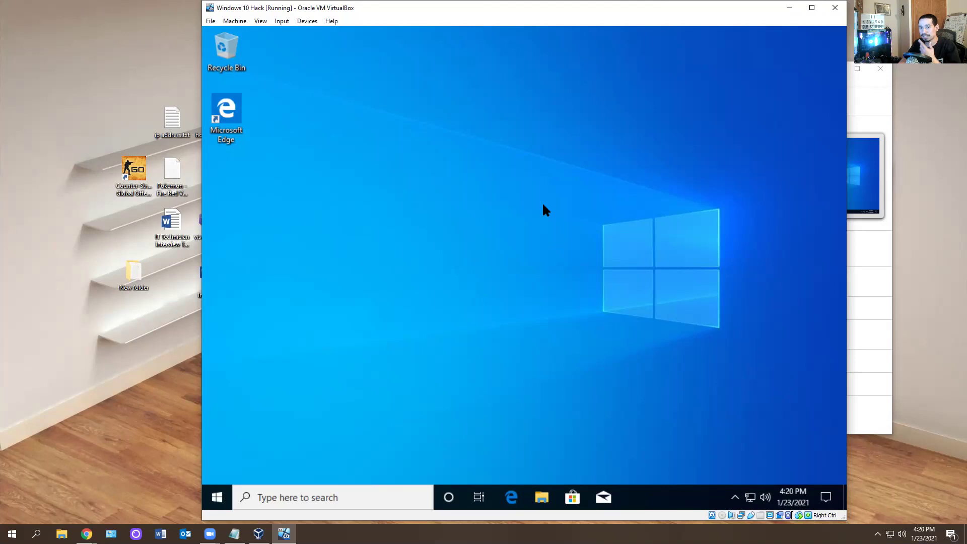
- Shut down Windows in the virtual machine
right_click(218, 498)
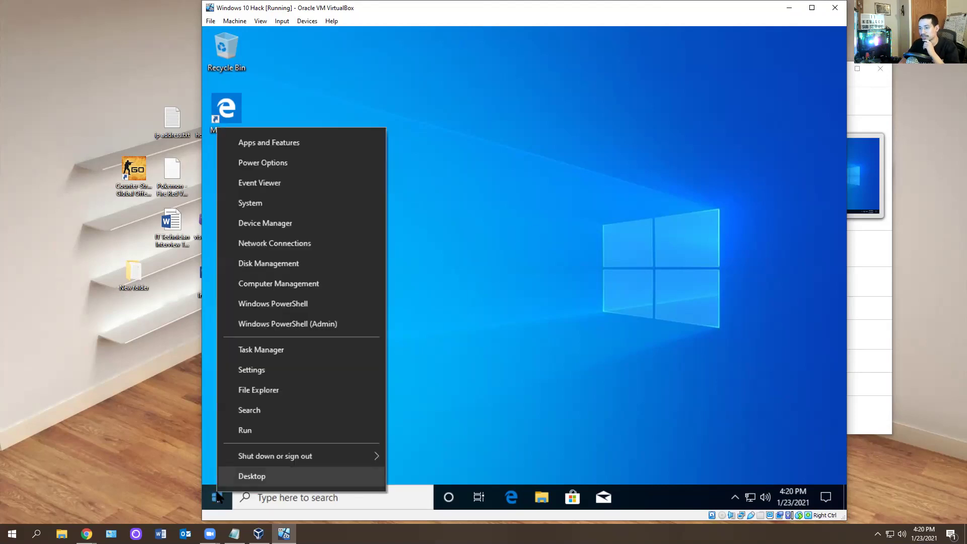
mouse_move(357, 451)
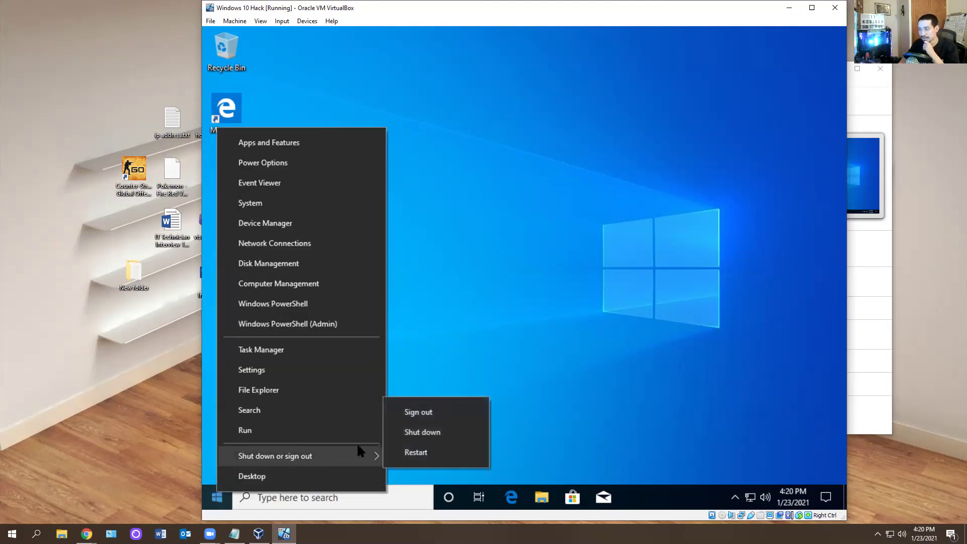
left_click(419, 433)
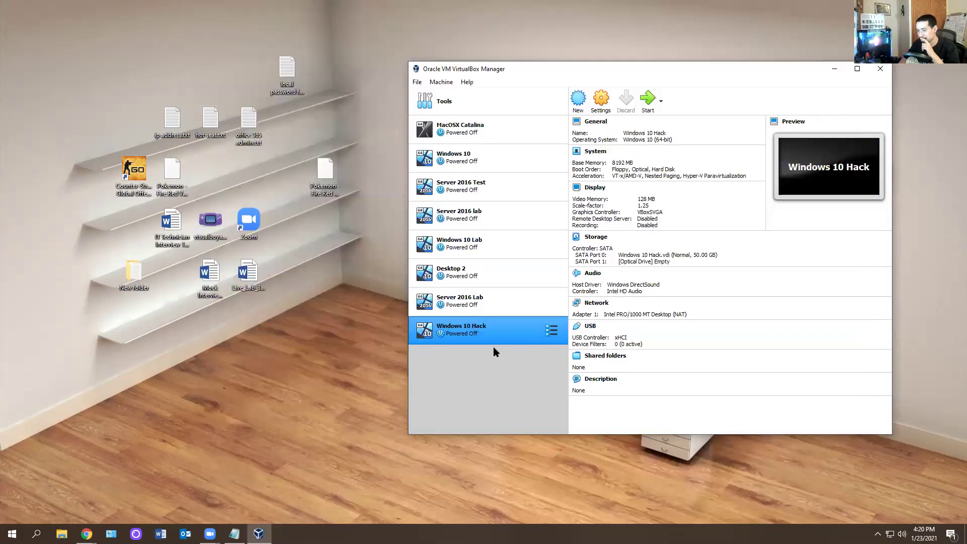
- Start the Windows 10 Hack virtual machine with HBCD_PE_x64.iso inserted in its optical drive
left_click(645, 103)
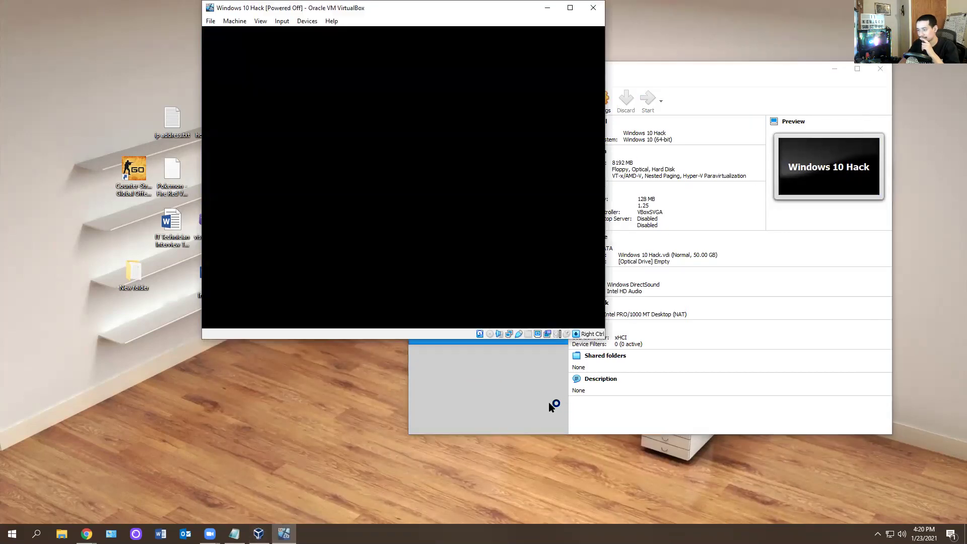
left_click(488, 334)
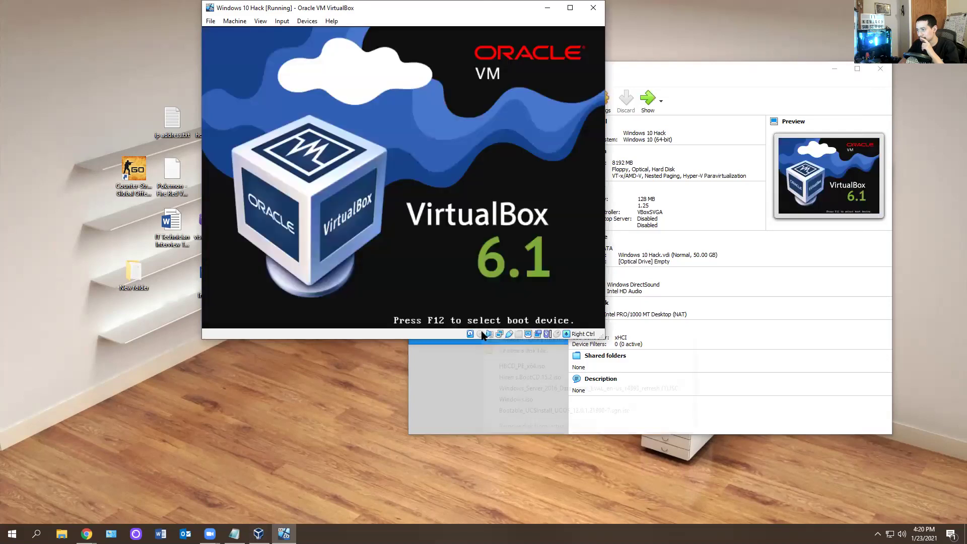
left_click(502, 361)
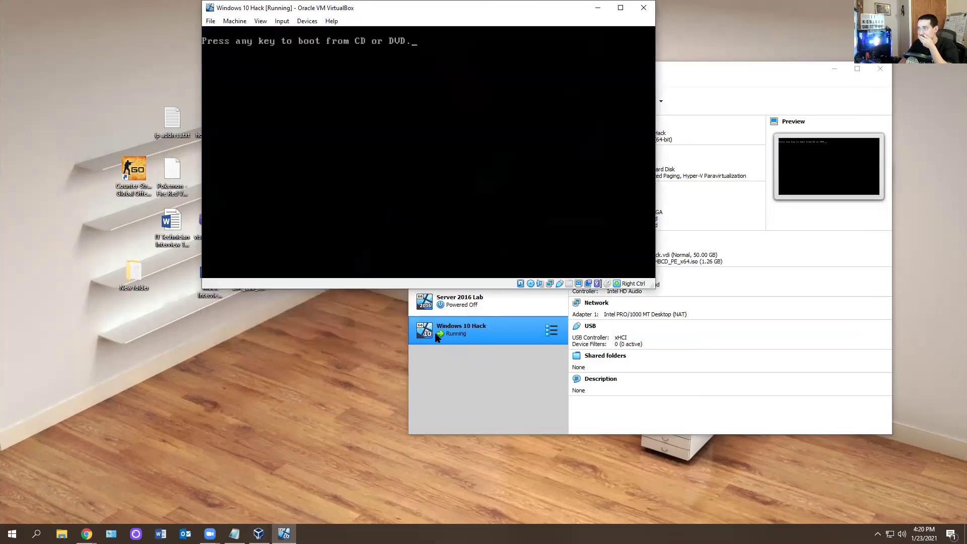
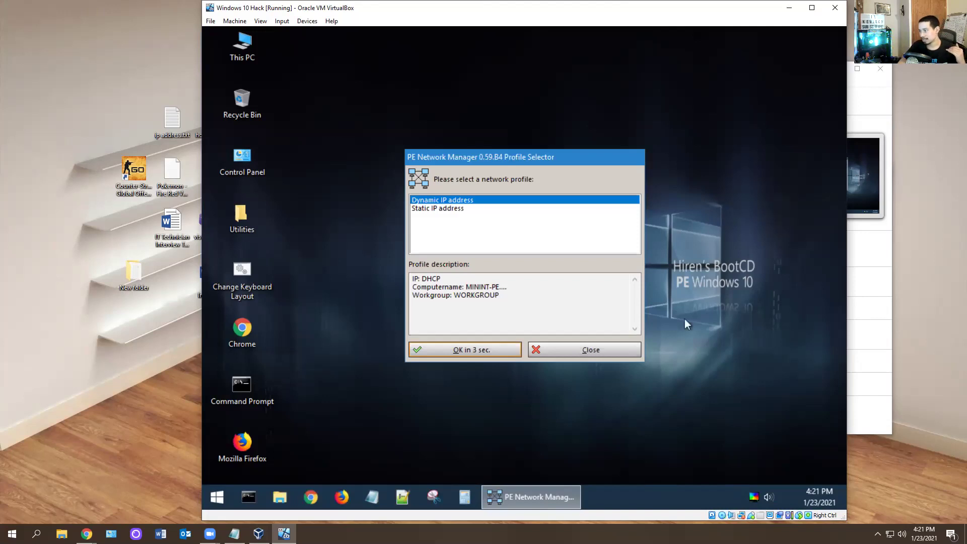
- Close the network profile selector and look through the D:, E: and C: drives in This PC
left_click(591, 354)
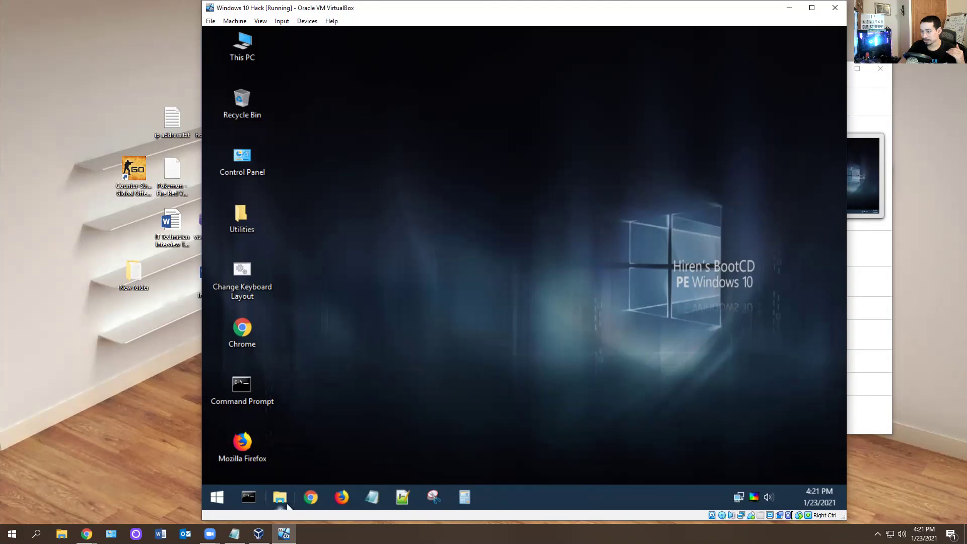
left_click(285, 501)
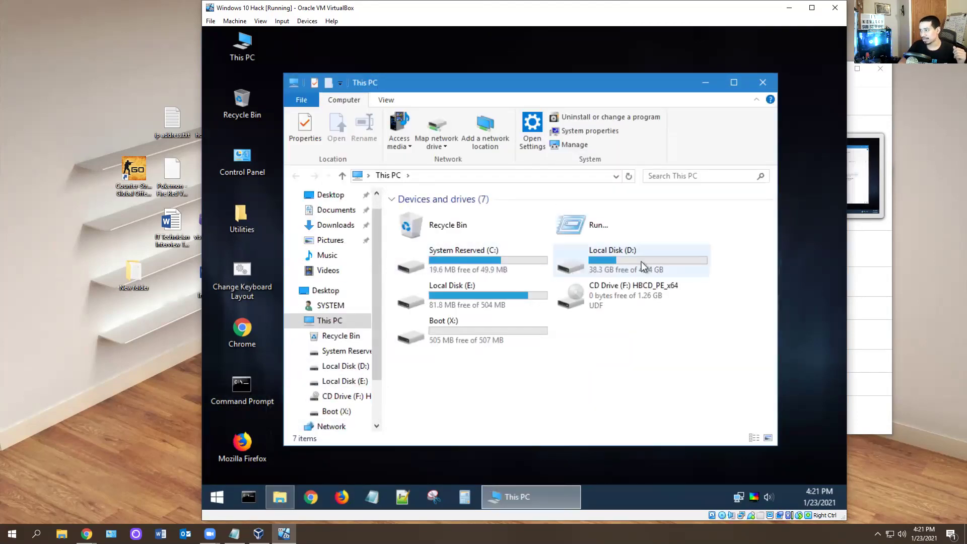
left_click(621, 274)
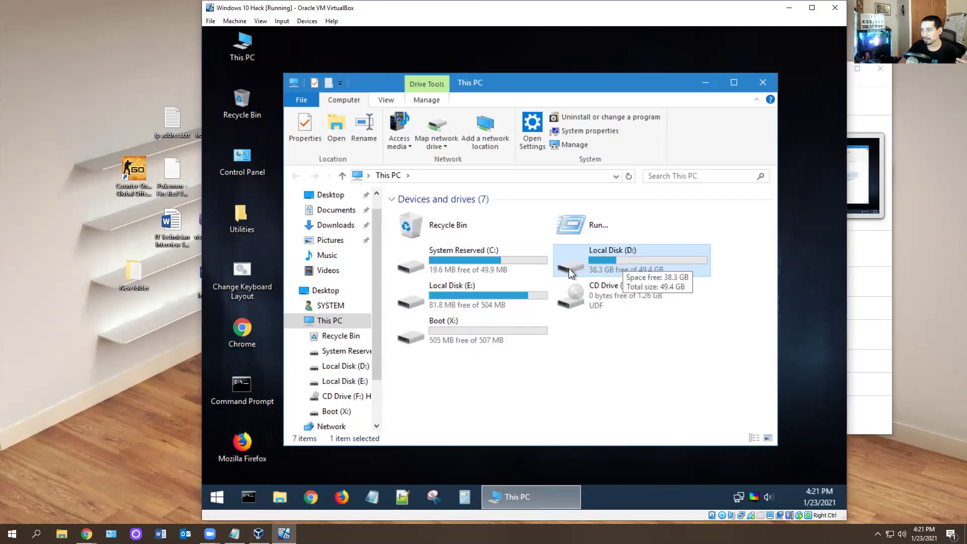
left_click(458, 288)
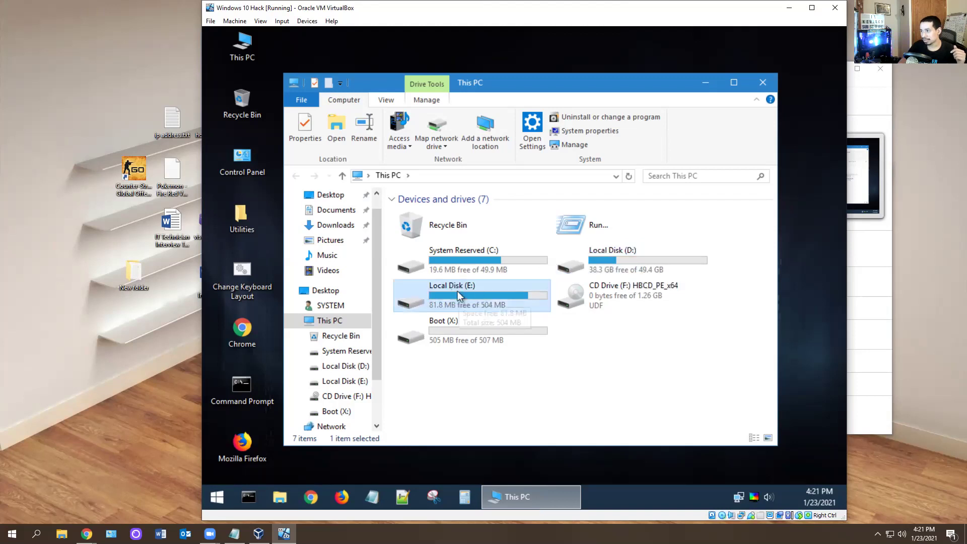
left_click(486, 269)
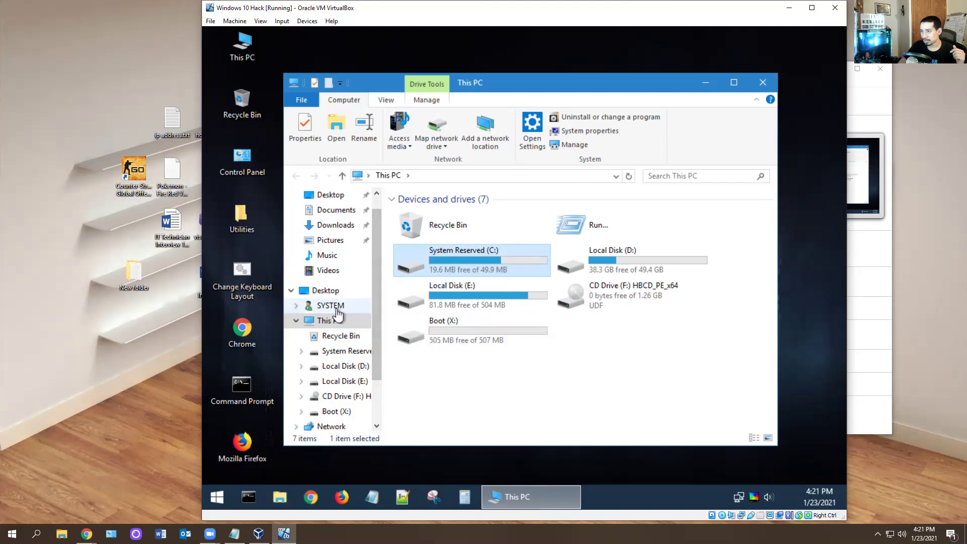
- Open the Passwords folder inside Utilities > Security on the Hiren's BootCD PE desktop
scroll(334, 316, "up", 1)
left_click(330, 231)
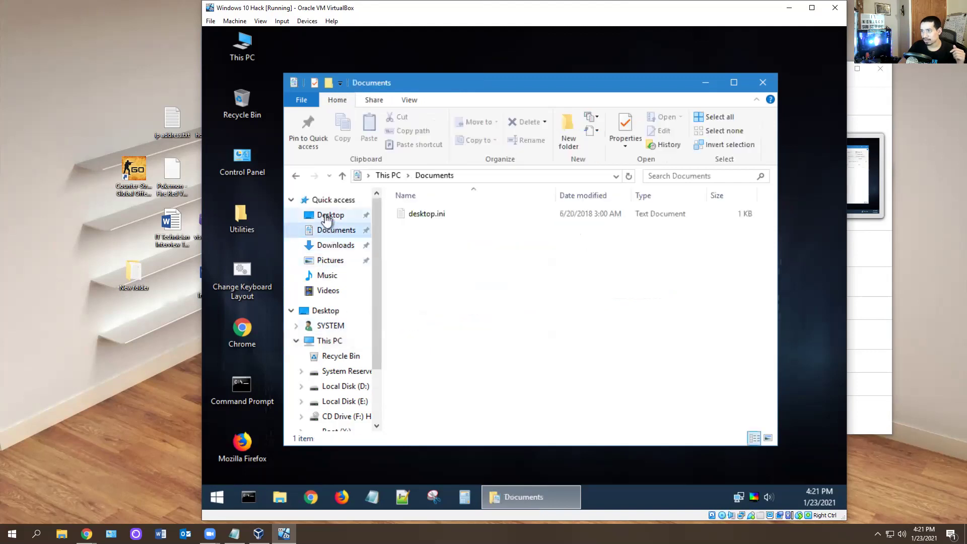
left_click(330, 215)
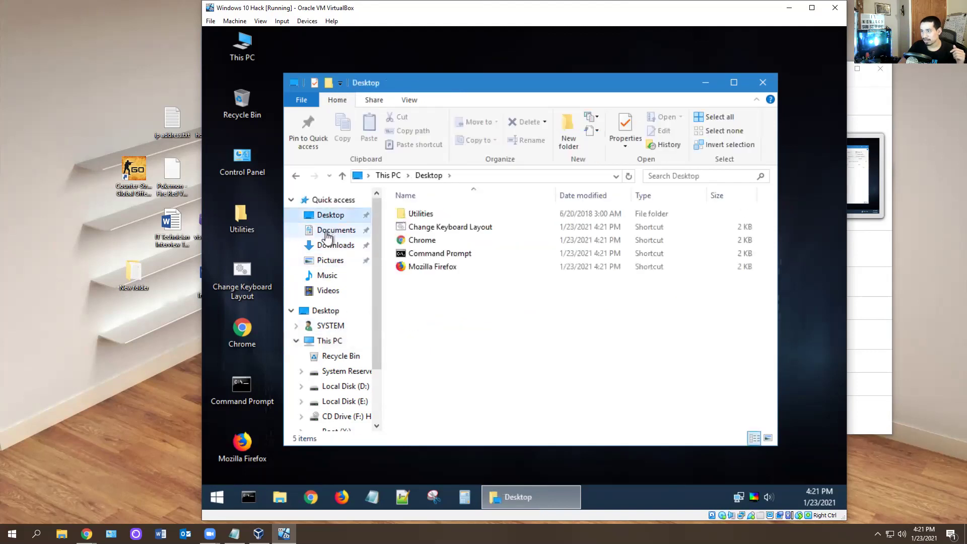
double_click(423, 215)
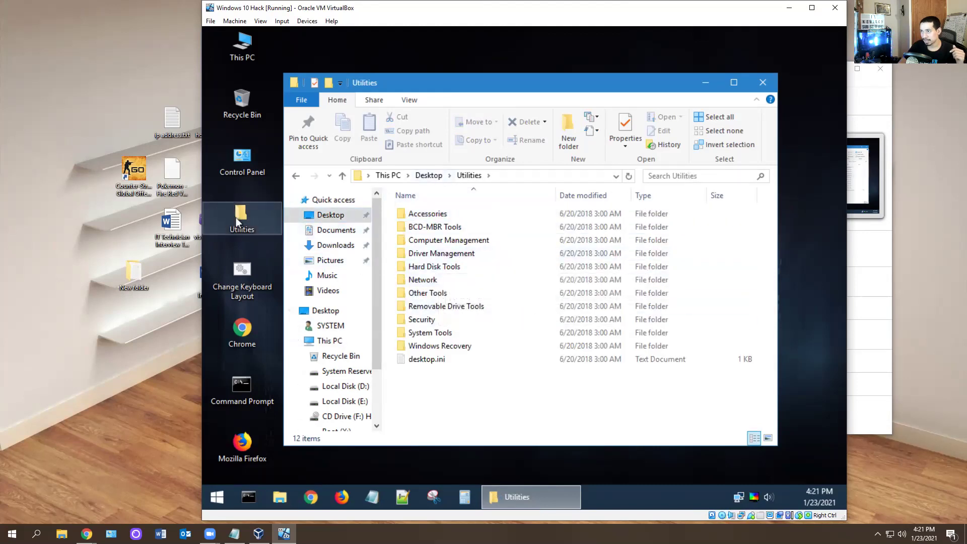
double_click(425, 321)
double_click(424, 240)
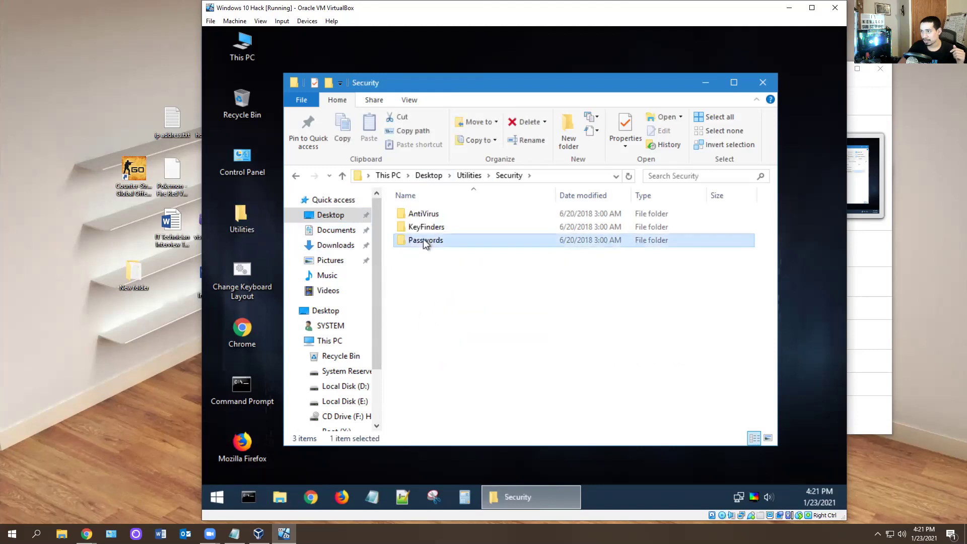
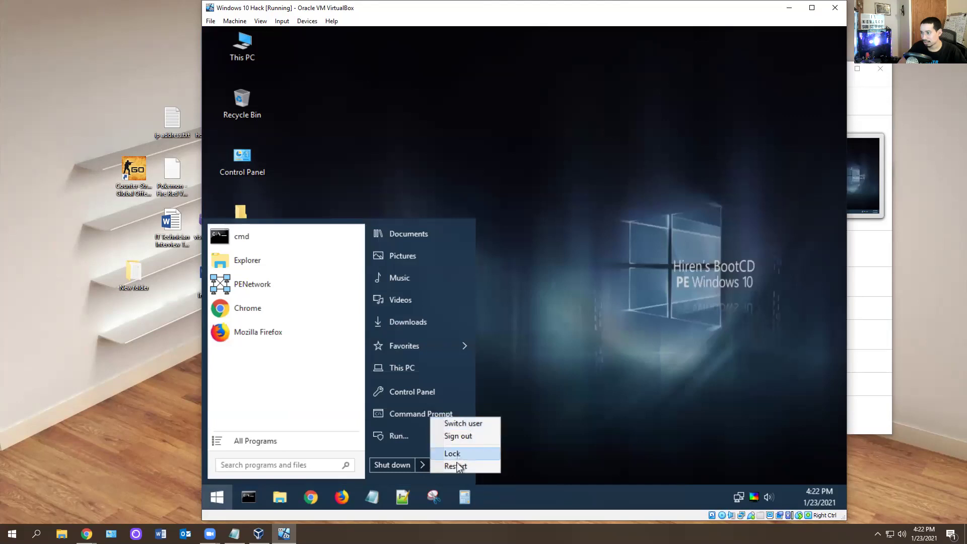
- Restart the virtual machine from Hiren's BootCD PE and remove the HBCD_PE_x64.iso disk from its optical drive
left_click(458, 465)
right_click(721, 517)
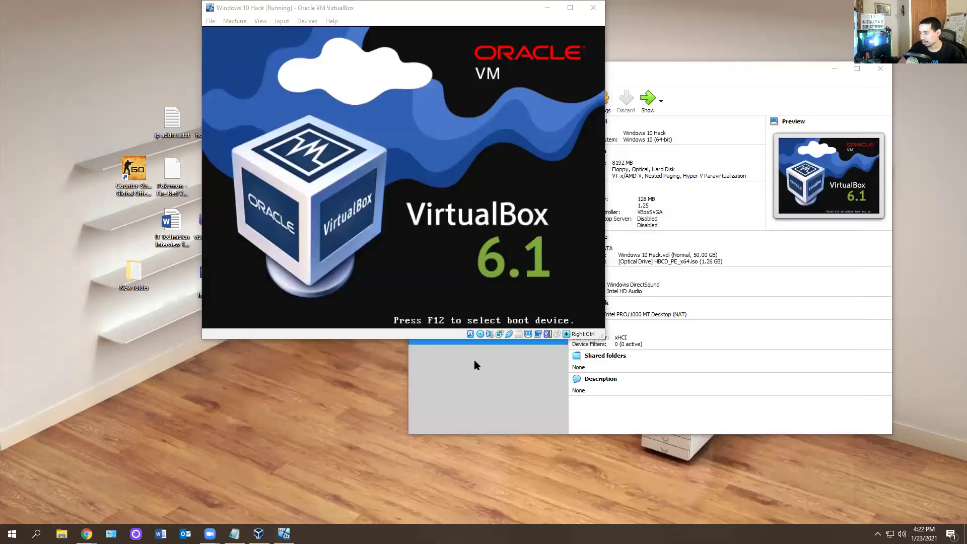
right_click(480, 335)
left_click(497, 368)
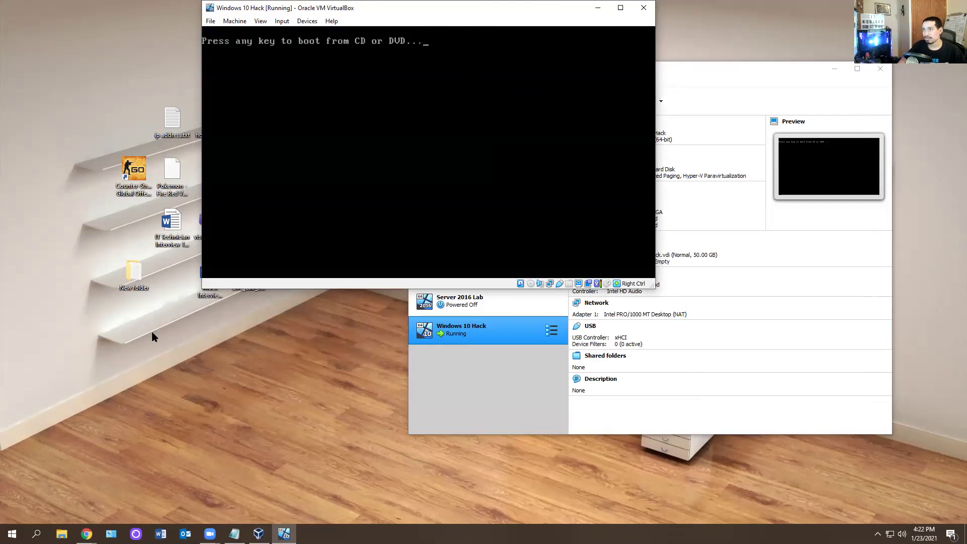
- Dismiss the lock screen, enter the account password for Administrator, reveal it to check it, and sign in
key("Return")
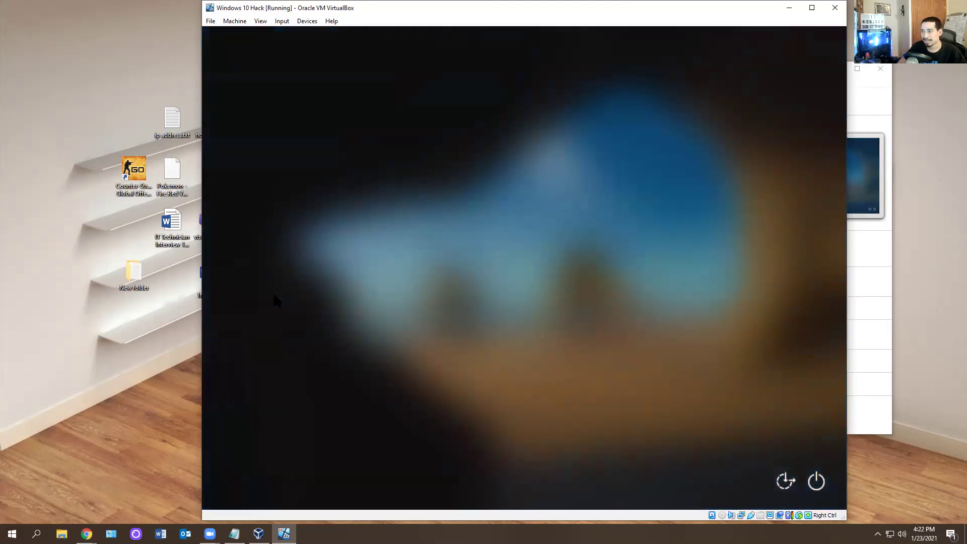
type("••••••••")
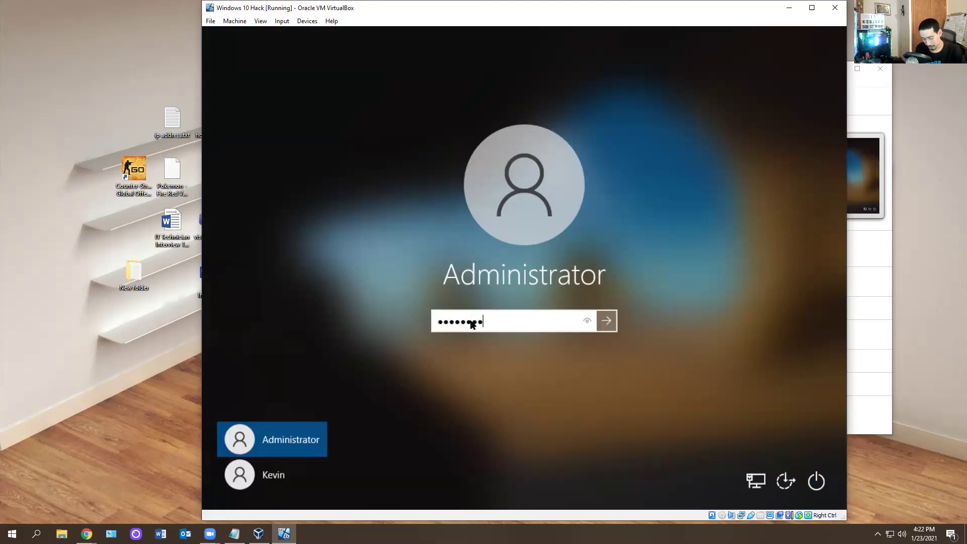
left_click(586, 321)
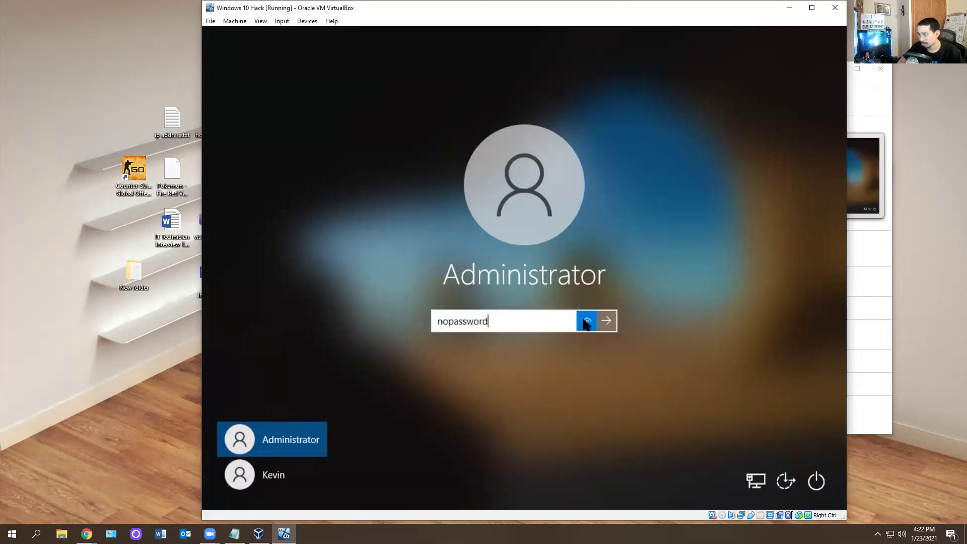
key("Return")
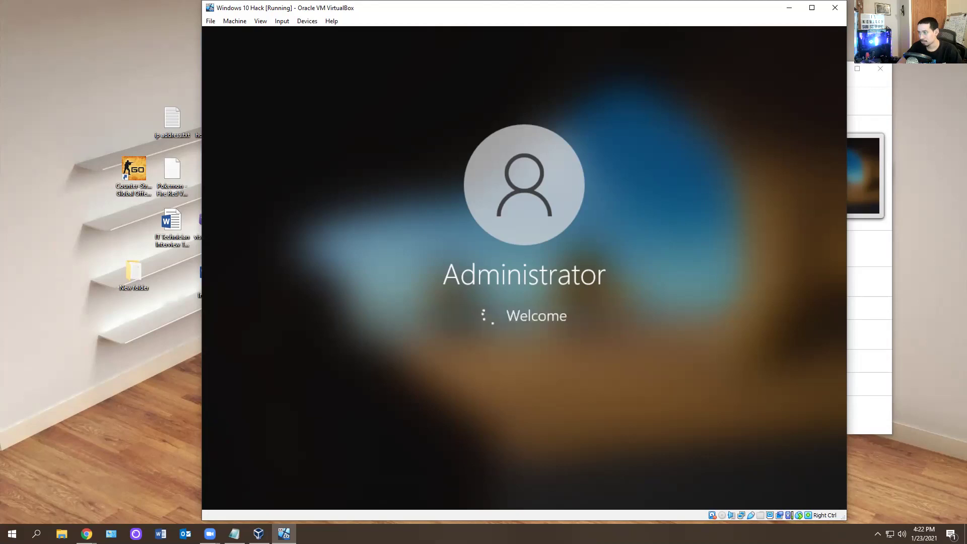